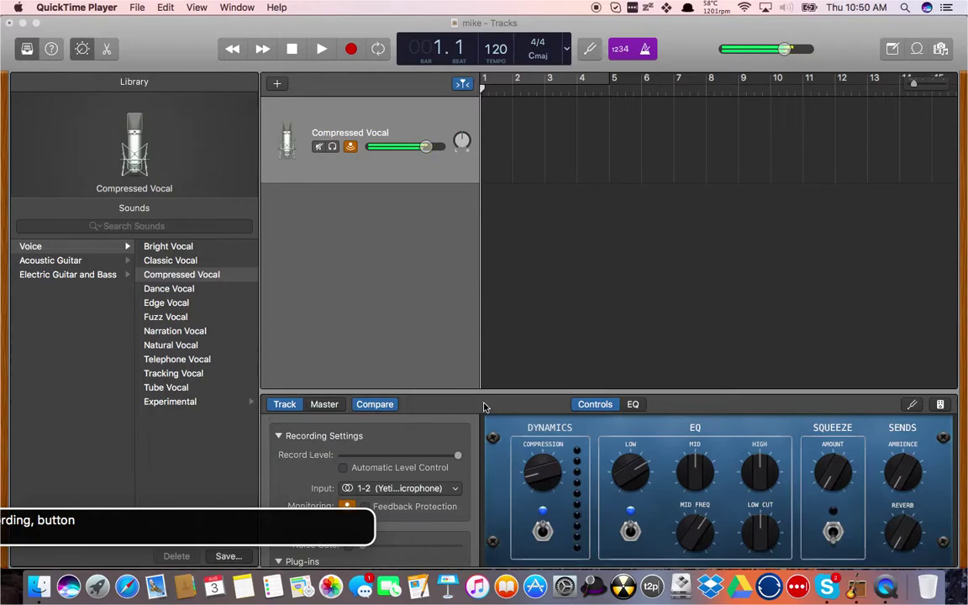
left_click(494, 456)
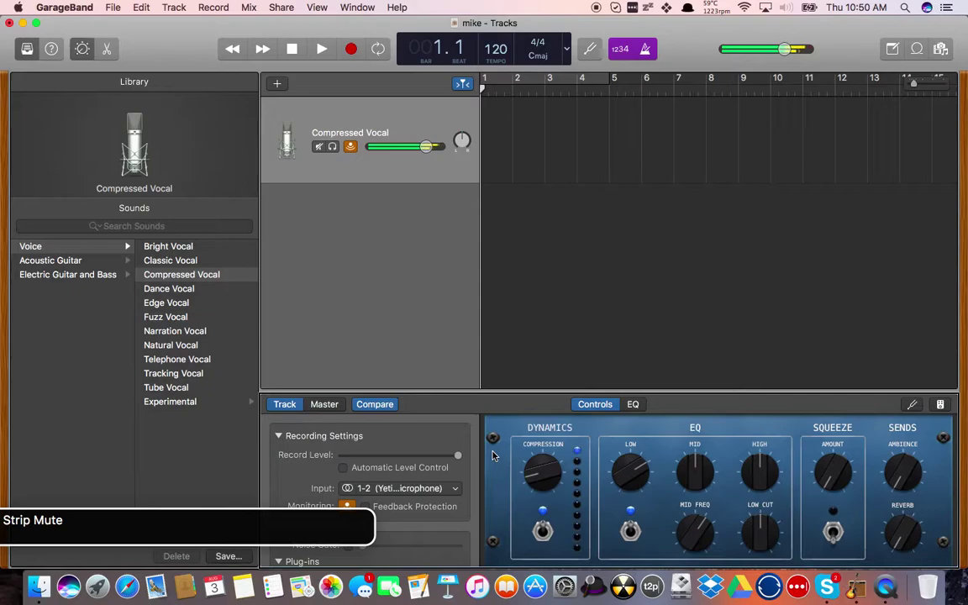
key("m")
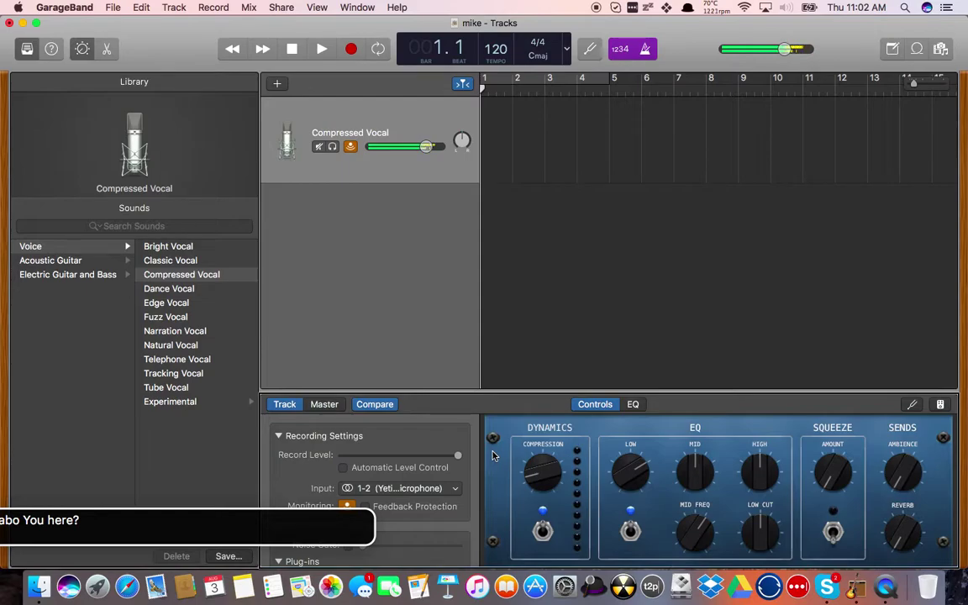
Open VoiceOver Utility and show its Sound settings.
key("ctrl+alt+F8")
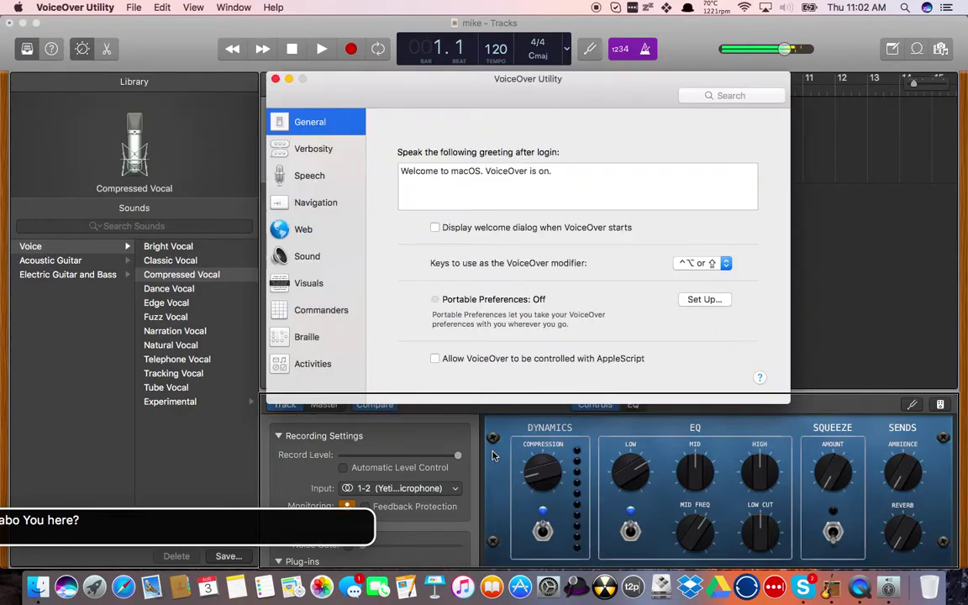
key("Down")
key("Down")
key("Down")
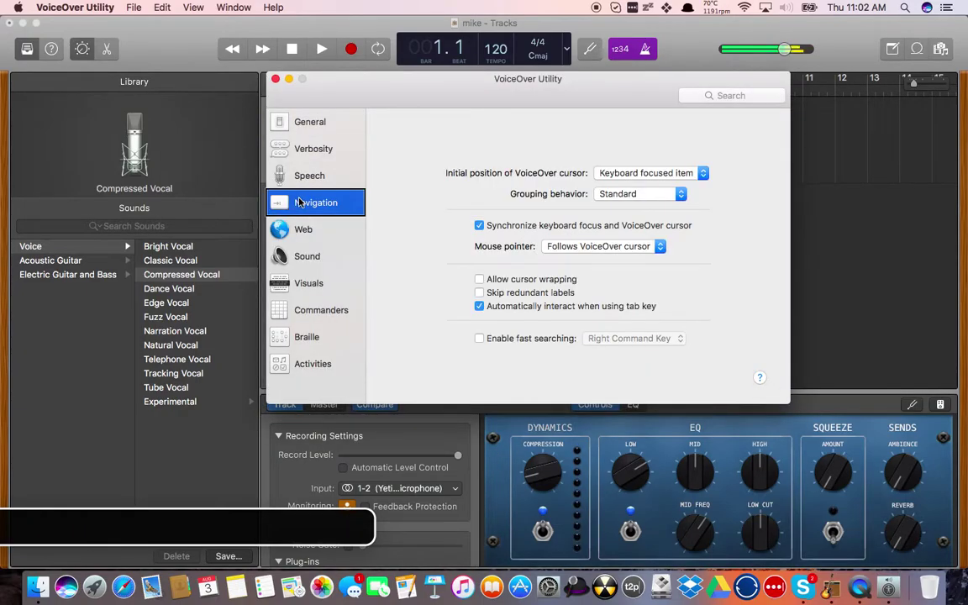
key("Down")
key("Down")
Set VoiceOver's output device to System default, confirm the new audio setting and quit VoiceOver Utility.
key("shift+Tab")
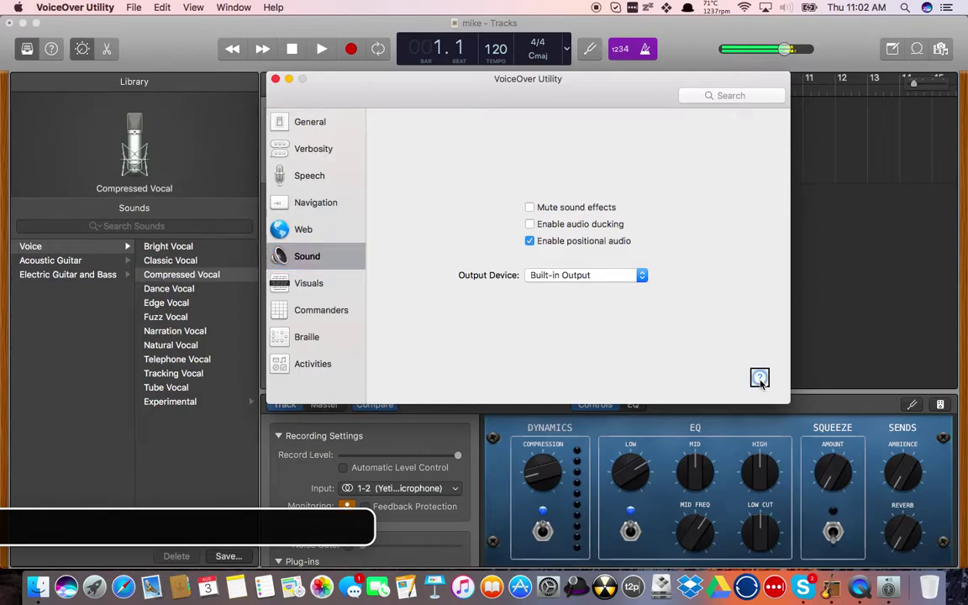
key("shift+Tab")
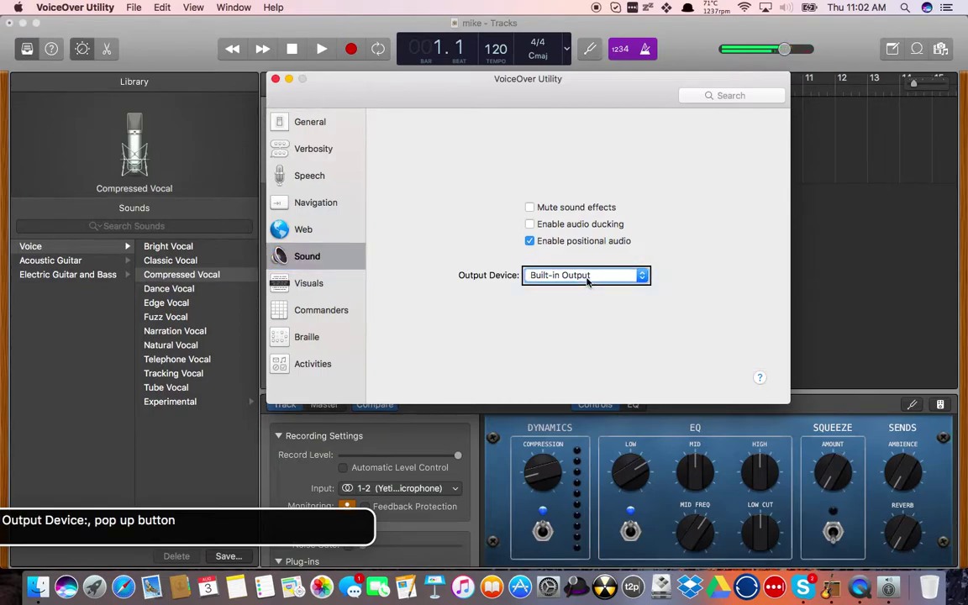
left_click(643, 275)
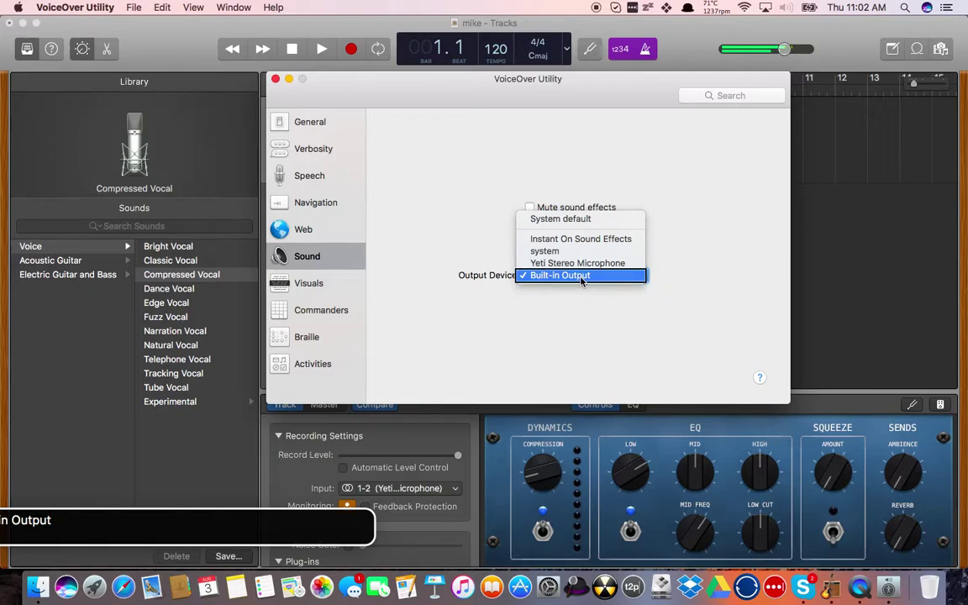
left_click(581, 220)
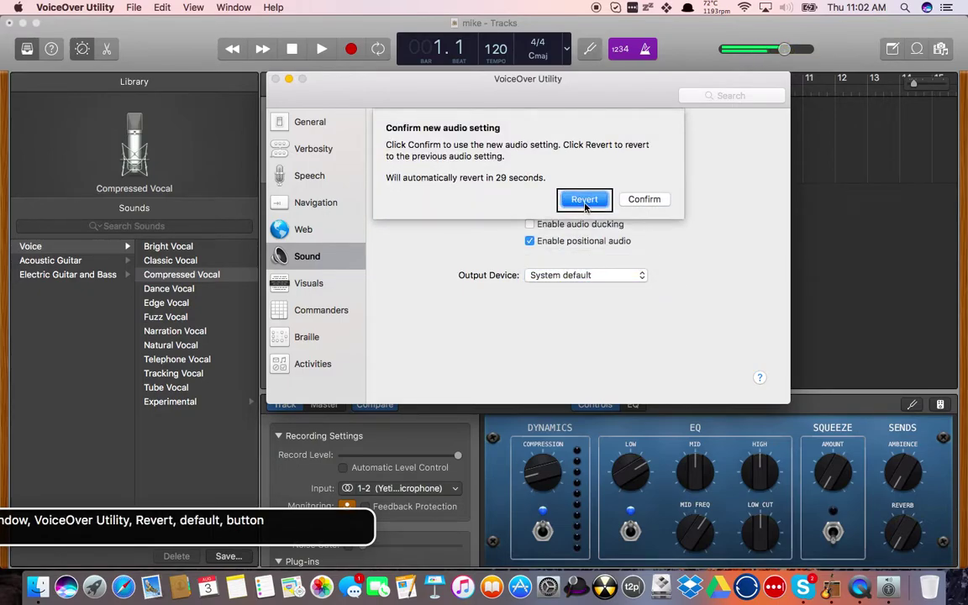
key("ctrl+alt+Right")
key("ctrl+alt+space")
key("super+q")
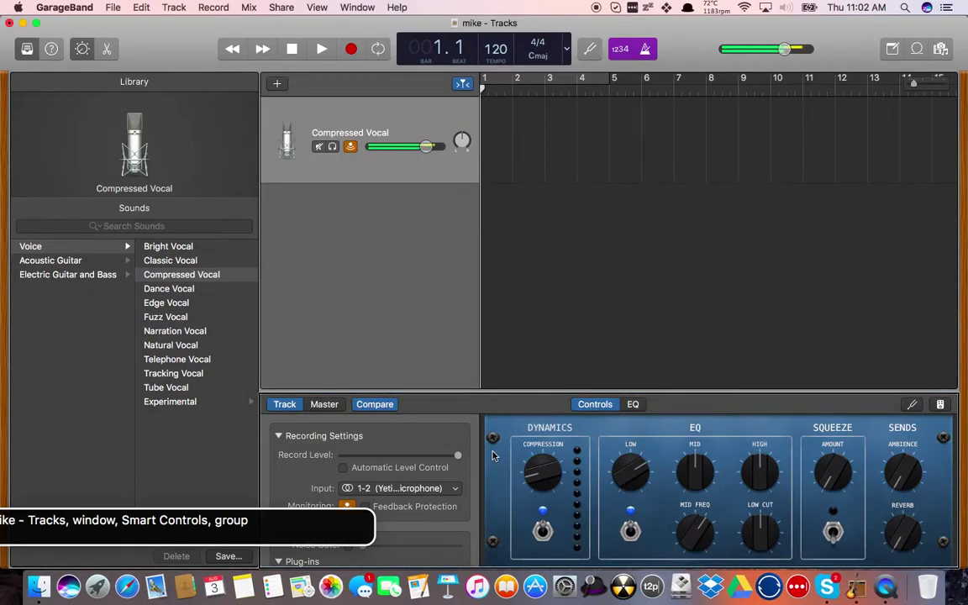
Lower VoiceOver's speaking rate to 55%.
key("ctrl+alt+super+Right")
key("ctrl+alt+super+Down")
key("ctrl+alt+super+Down")
key("ctrl+alt+super+Down")
key("ctrl+alt+super+Down")
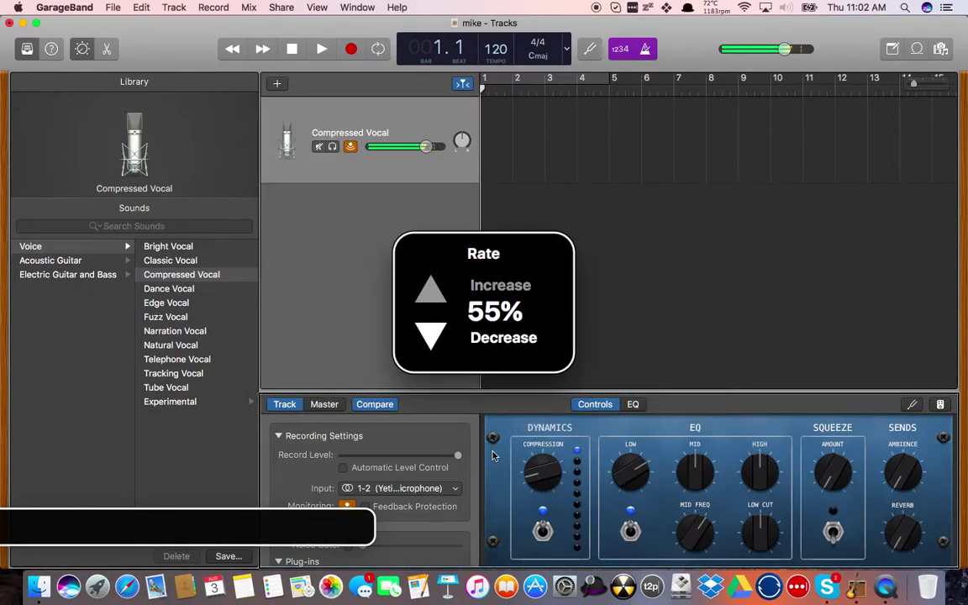
key("ctrl+alt+super+Down")
key("ctrl+alt+super+Up")
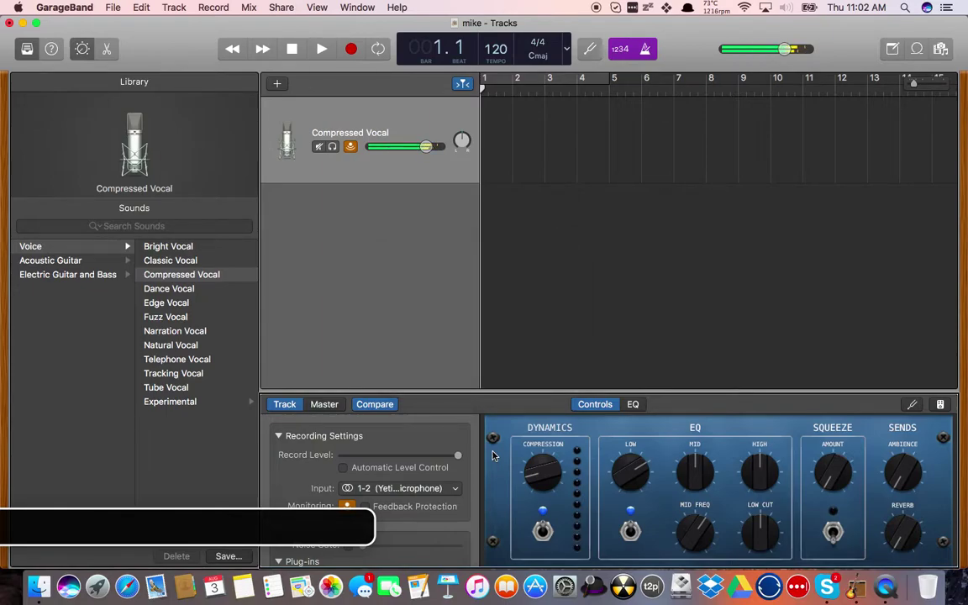
Switch to Safari and enter google.ca as the web address to load.
key("super+Tab")
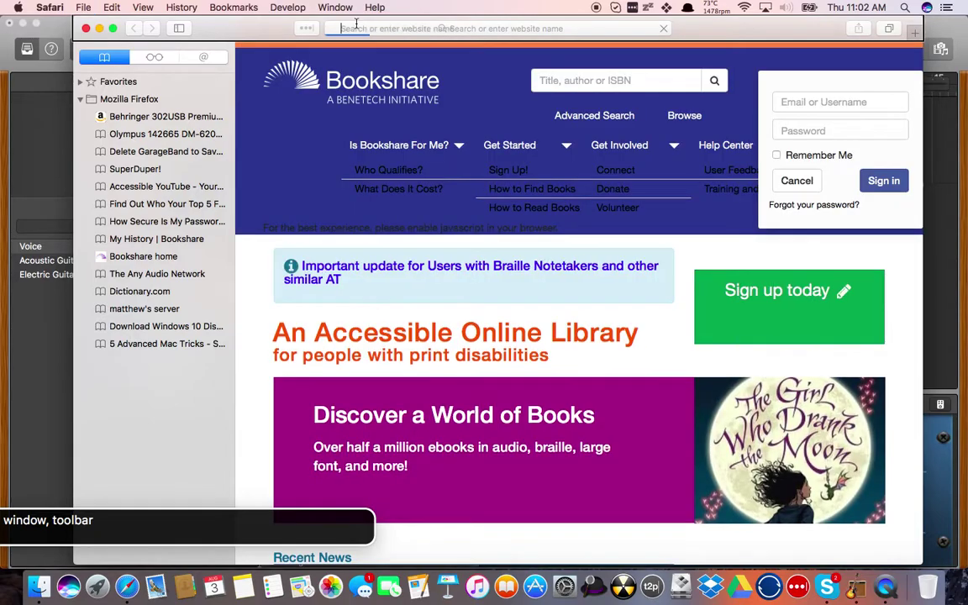
key("super+l")
type("google.ca")
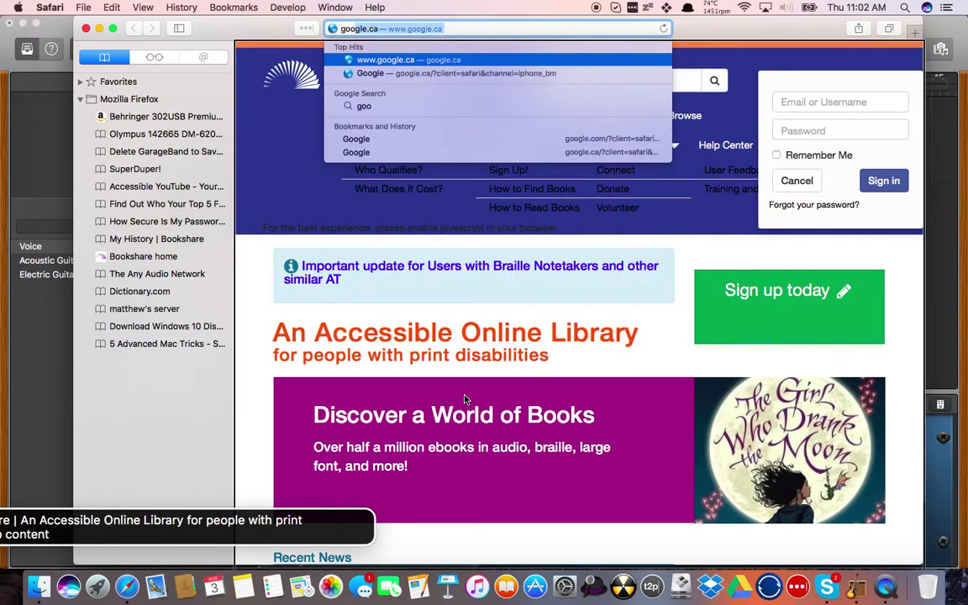
key("Return")
Replace the web address with google.com/chrome and load that page.
key("super+l")
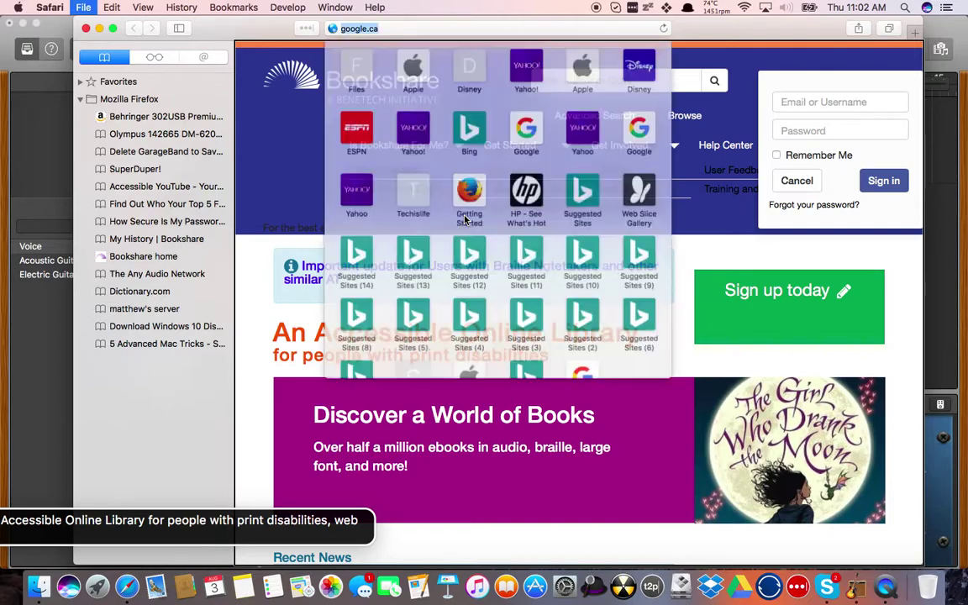
key("BackSpace")
type("goog")
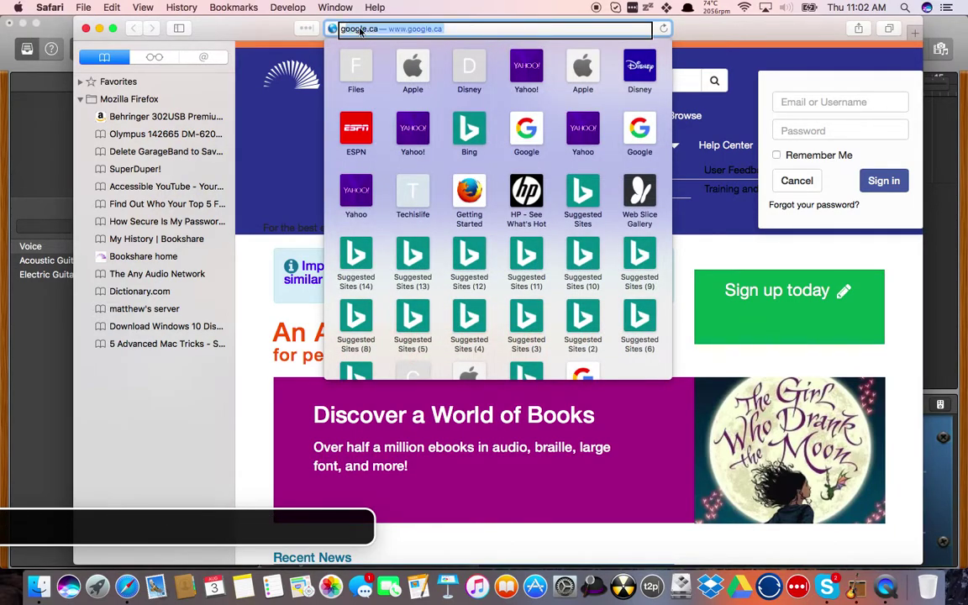
type("le.com/chrome")
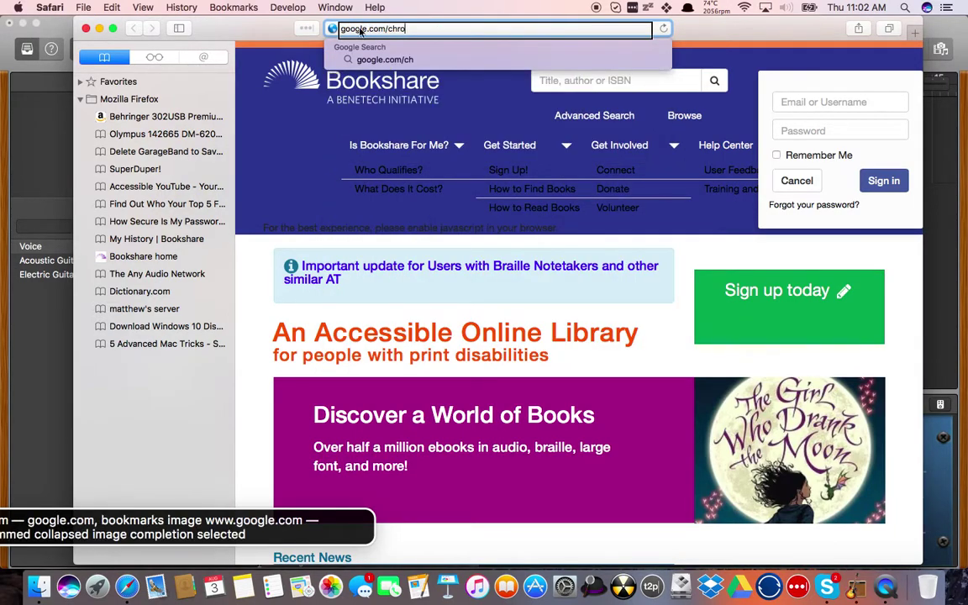
key("Return")
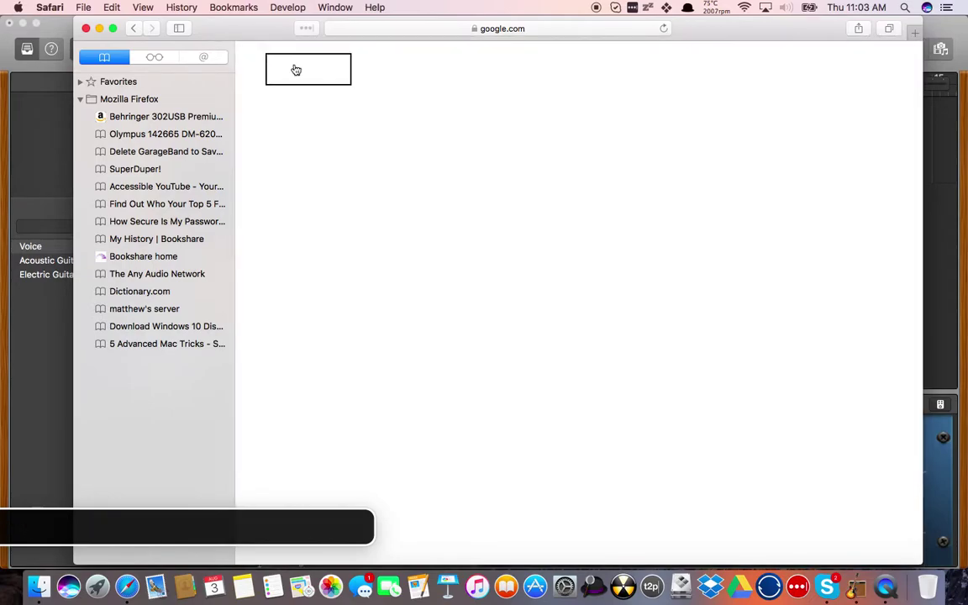
Go through the Chrome page's headings and download links with VoiceOver to reach the Accept and Install button.
key("ctrl+alt+Right")
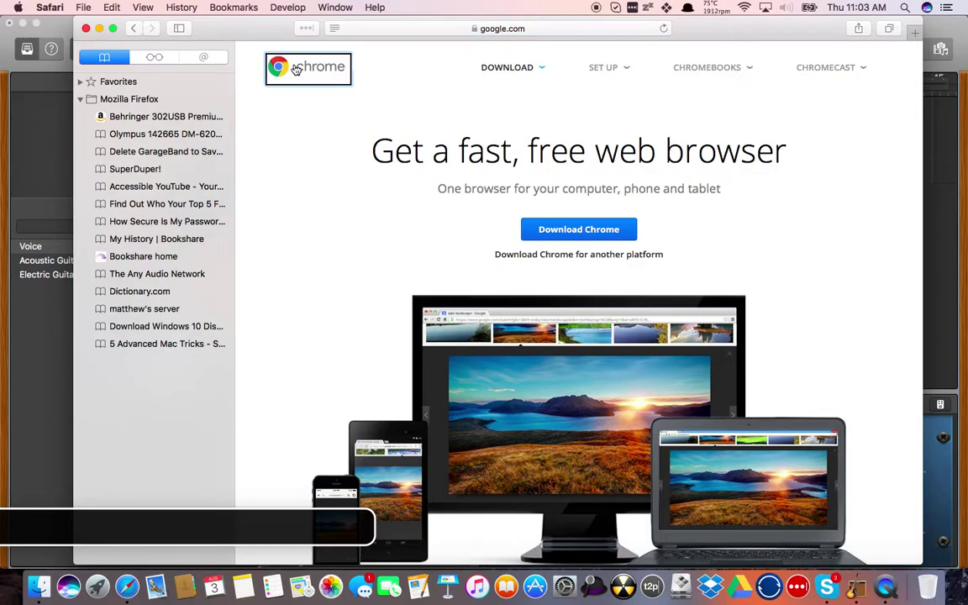
key("ctrl+alt+Right")
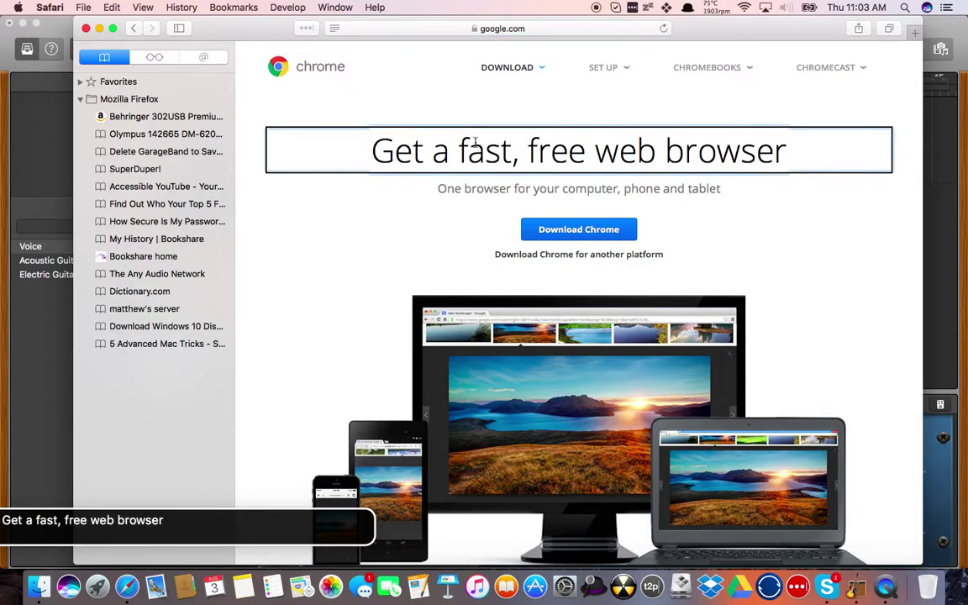
key("ctrl+alt+Right")
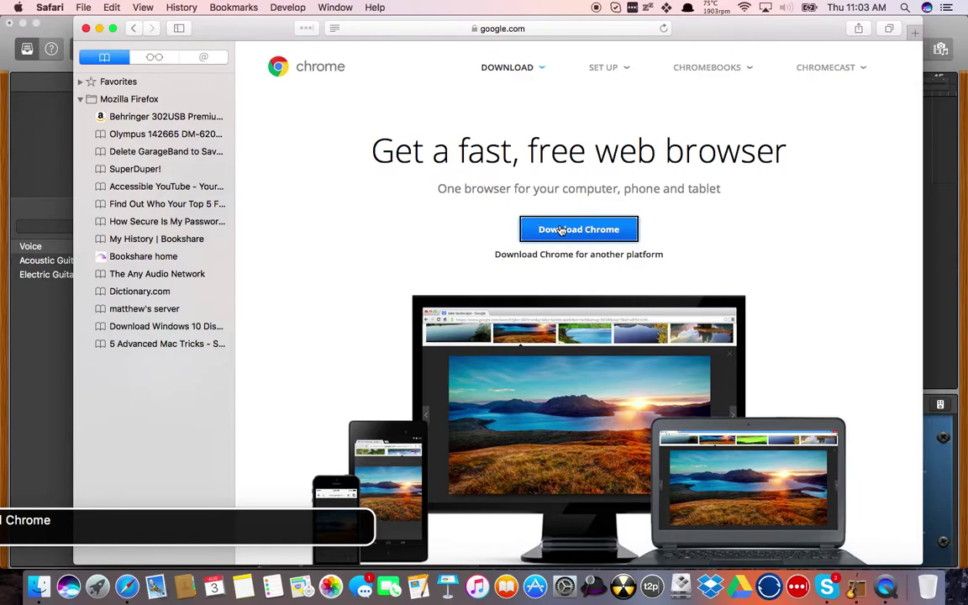
mouse_move(553, 251)
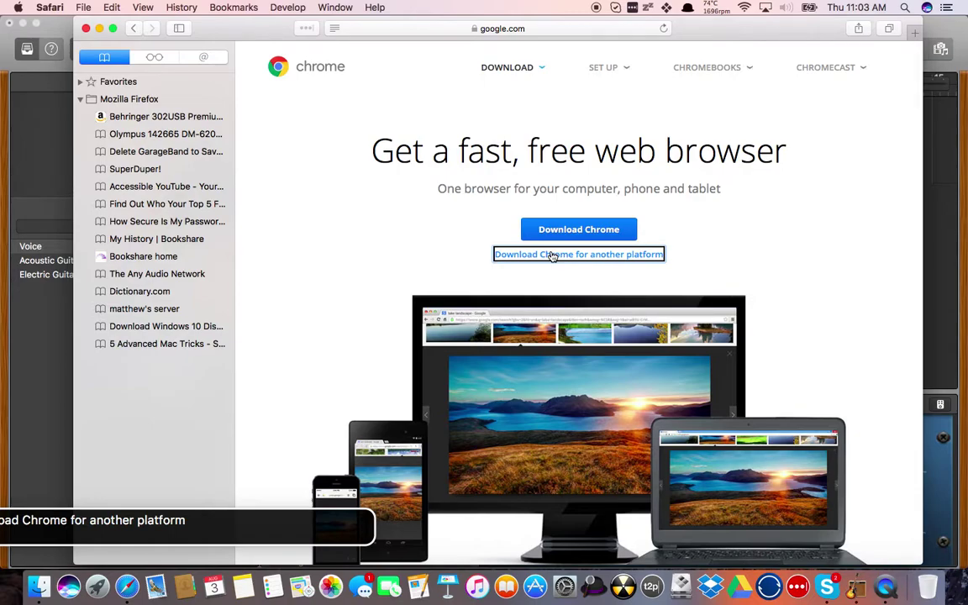
key("ctrl+alt+super+h")
key("ctrl+alt+super+h")
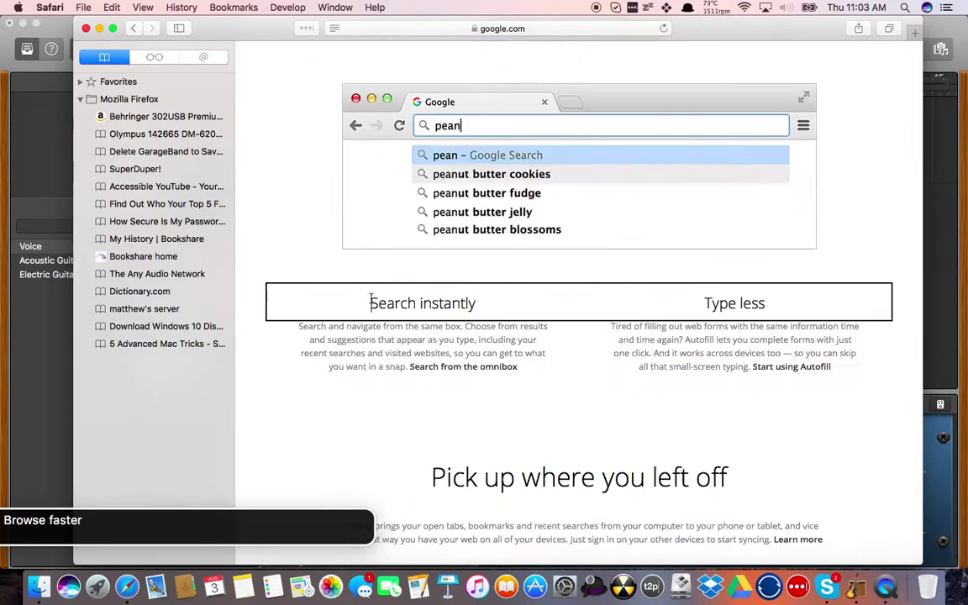
key("Tab")
key("Tab")
key("Tab")
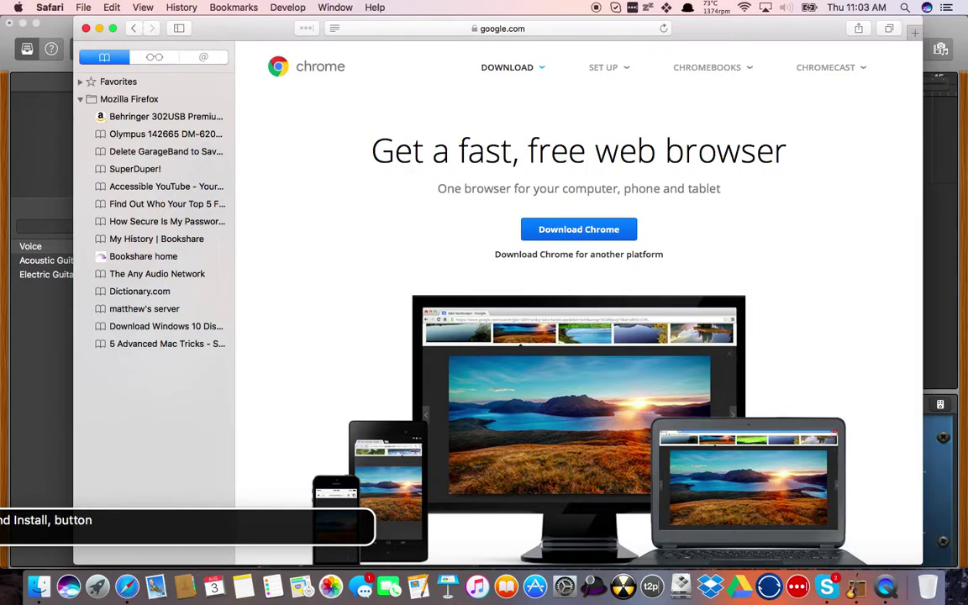
Check the Downloads folder in Finder for the Chrome installer, close its window and return to Safari.
key("super+Tab")
key("super+Tab")
key("super+Tab")
key("super+Tab")
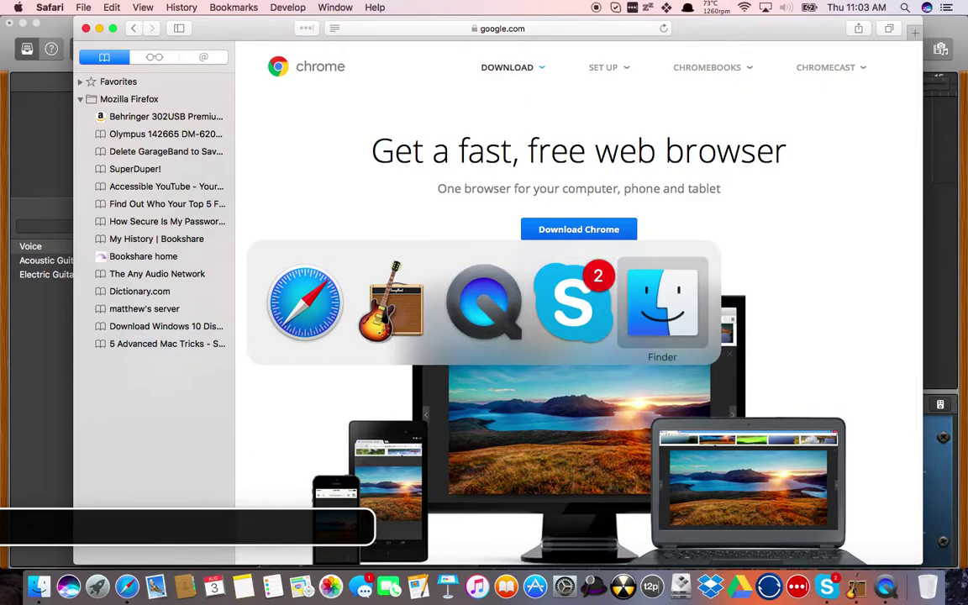
key("super+alt+l")
key("ctrl+alt+Up")
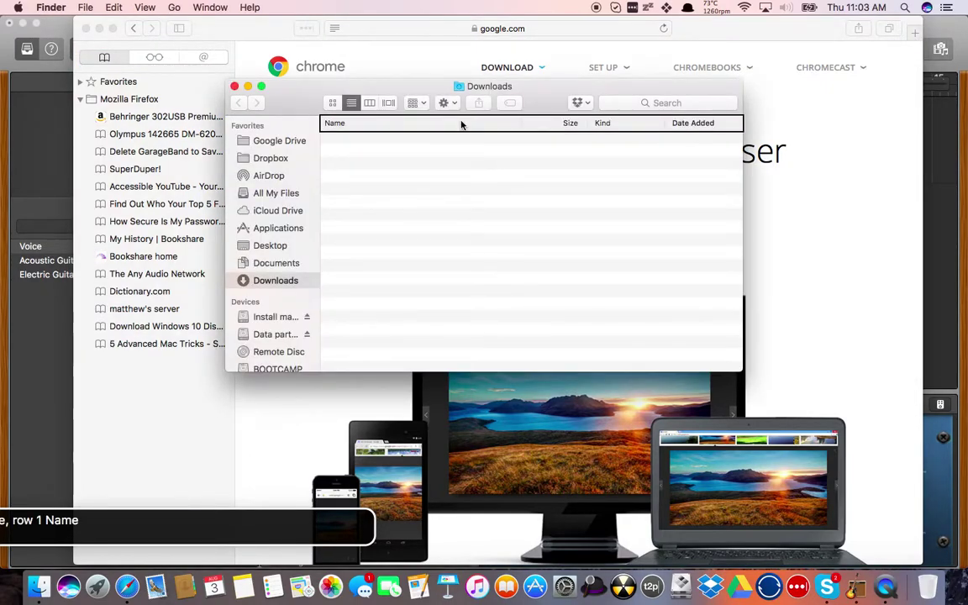
key("super+w")
key("super+Tab")
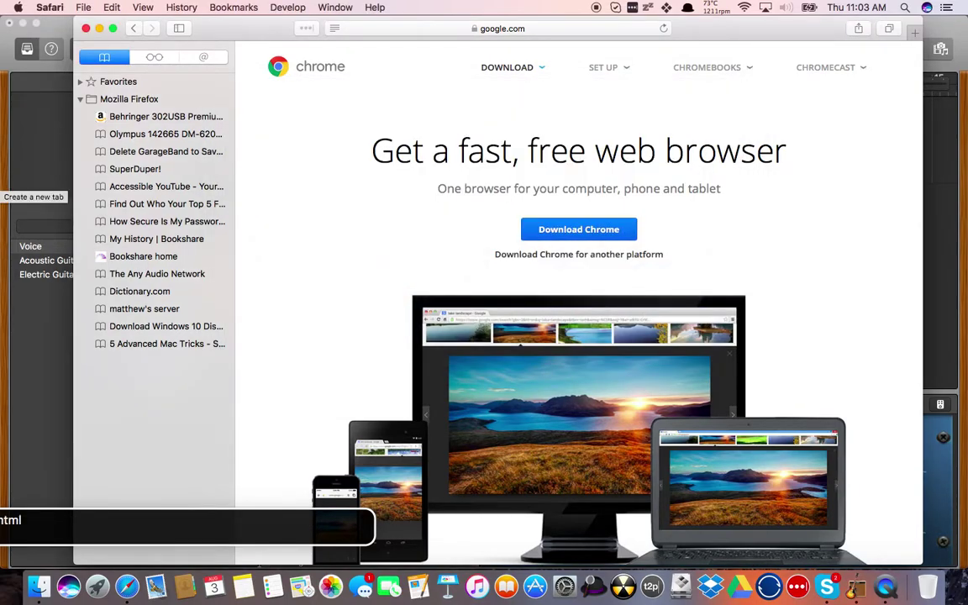
Search the Chrome page with VoiceOver, including its footer links, for a way to complete the download.
key("shift+Tab")
key("Tab")
key("ctrl+alt+shift+Up")
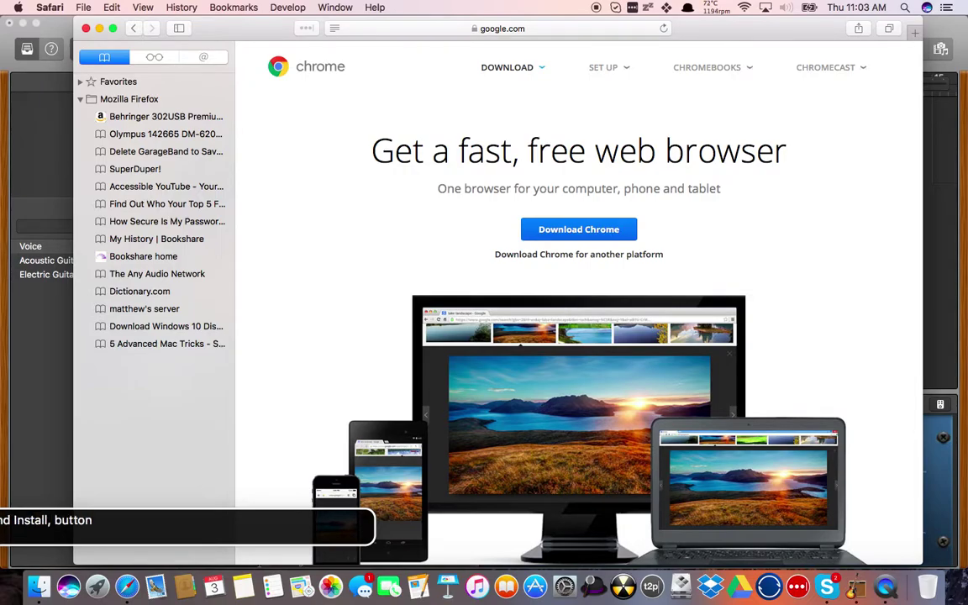
key("ctrl+alt+End")
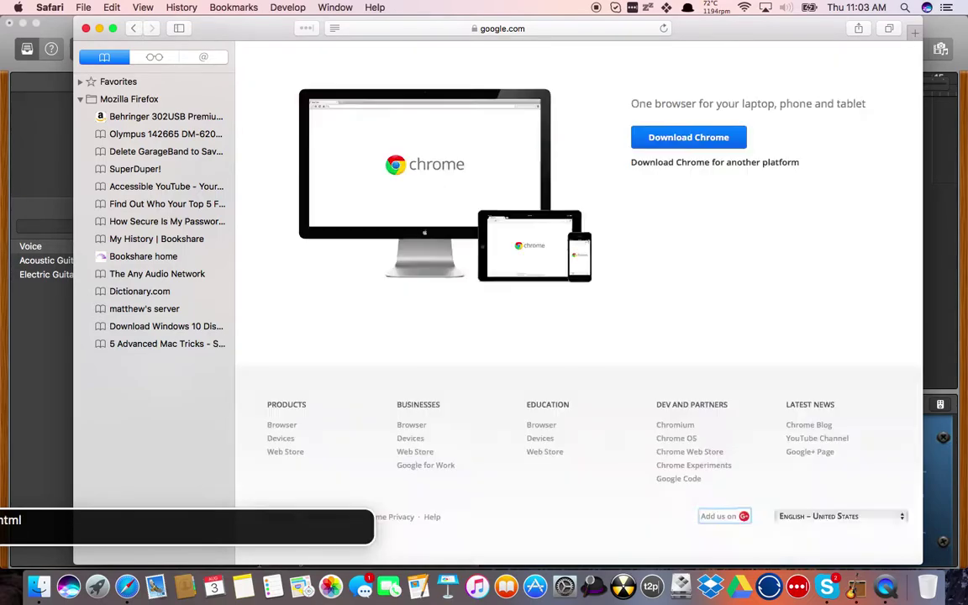
key("ctrl+alt+Left")
key("ctrl+alt+Left")
key("ctrl+alt+Left")
key("ctrl+alt+Left")
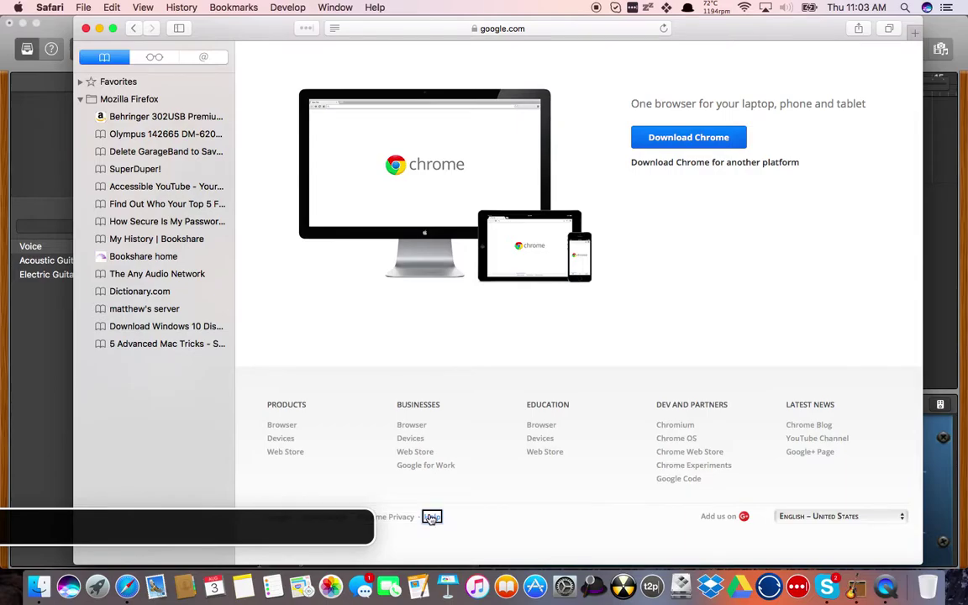
key("ctrl+alt+shift+Up")
key("ctrl+alt+Right")
key("ctrl+alt+Right")
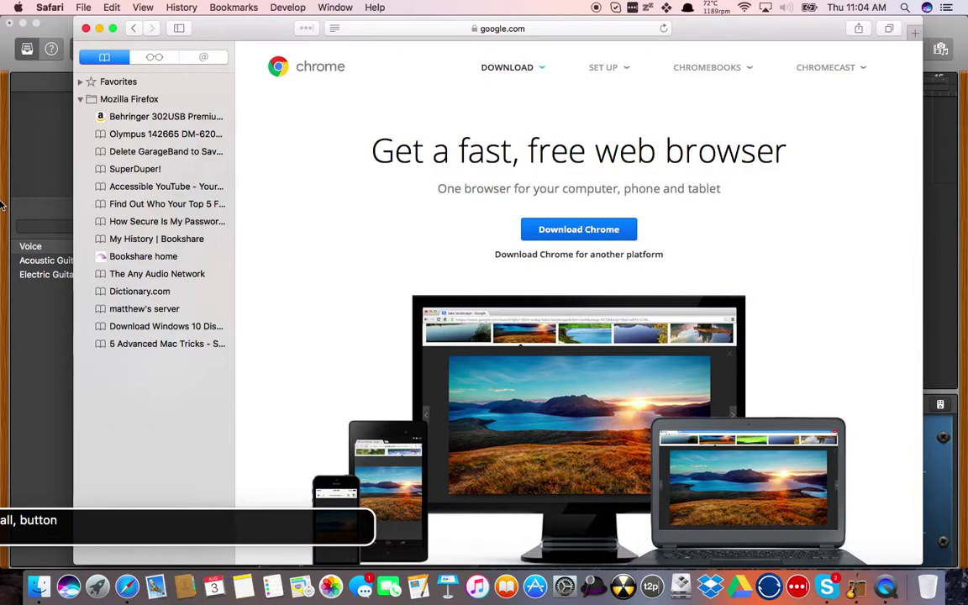
Move to the Download Chrome for another platform link and activate it.
key("ctrl+alt+Right")
key("ctrl+alt+Right")
key("ctrl+alt+Right")
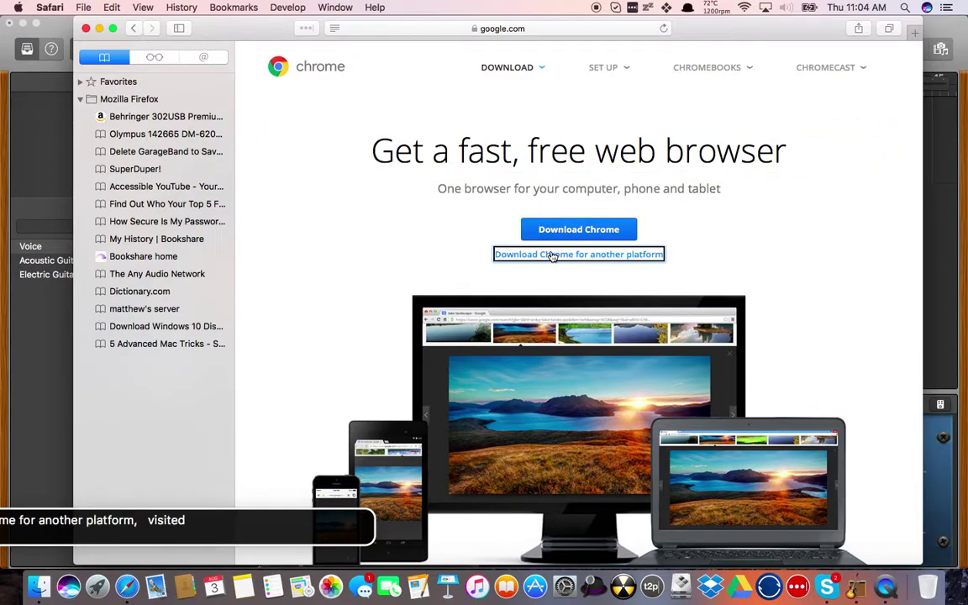
key("ctrl+alt+space")
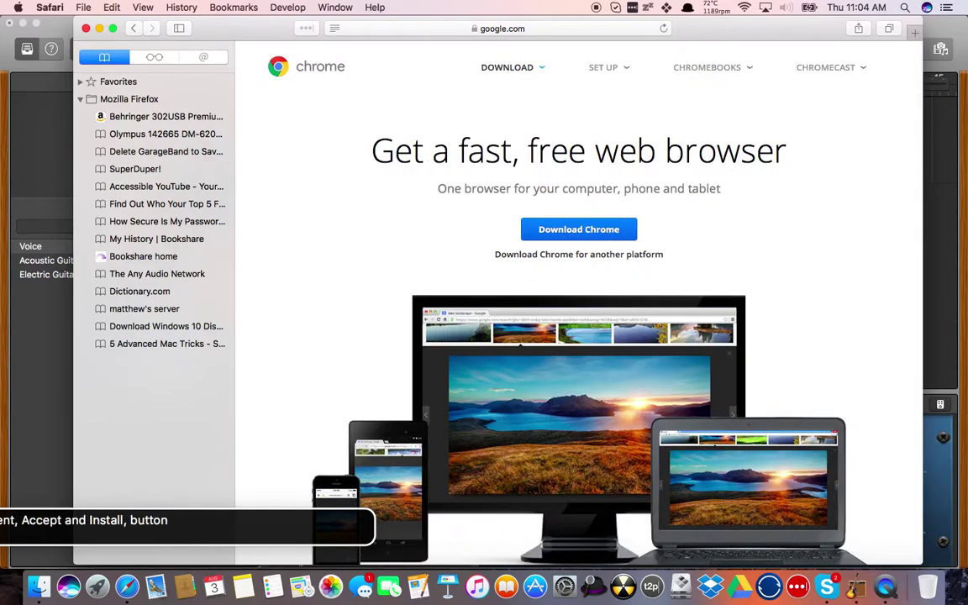
Hide Safari and reload the Chrome site by opening google.com/chrome from the Alfred launcher.
key("super+h")
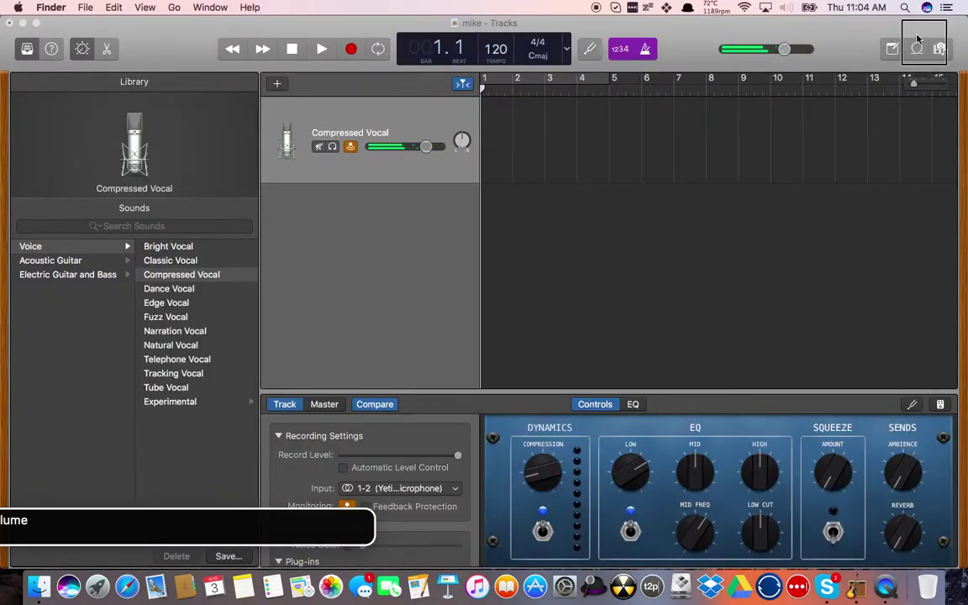
key("alt+space")
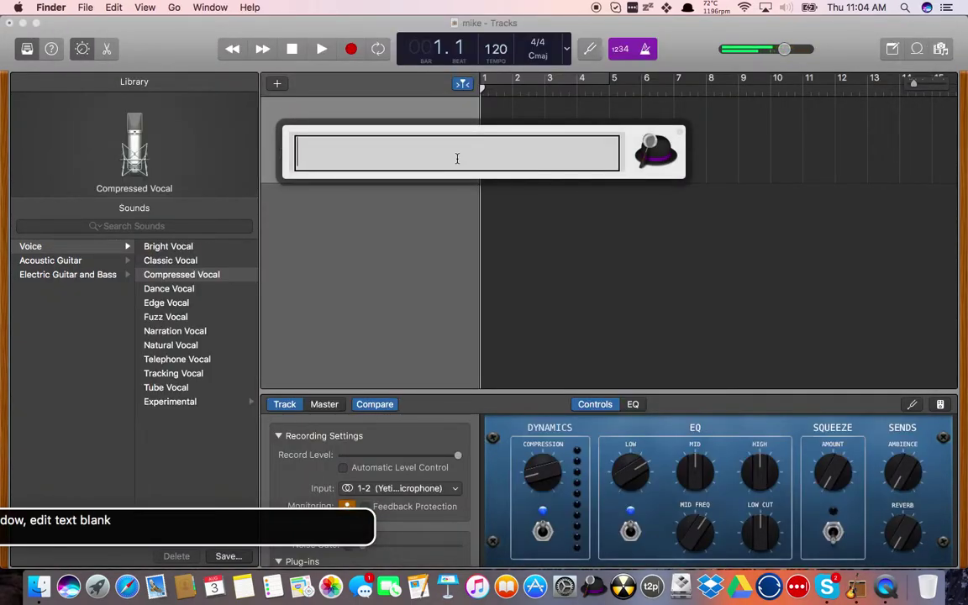
type("google.co")
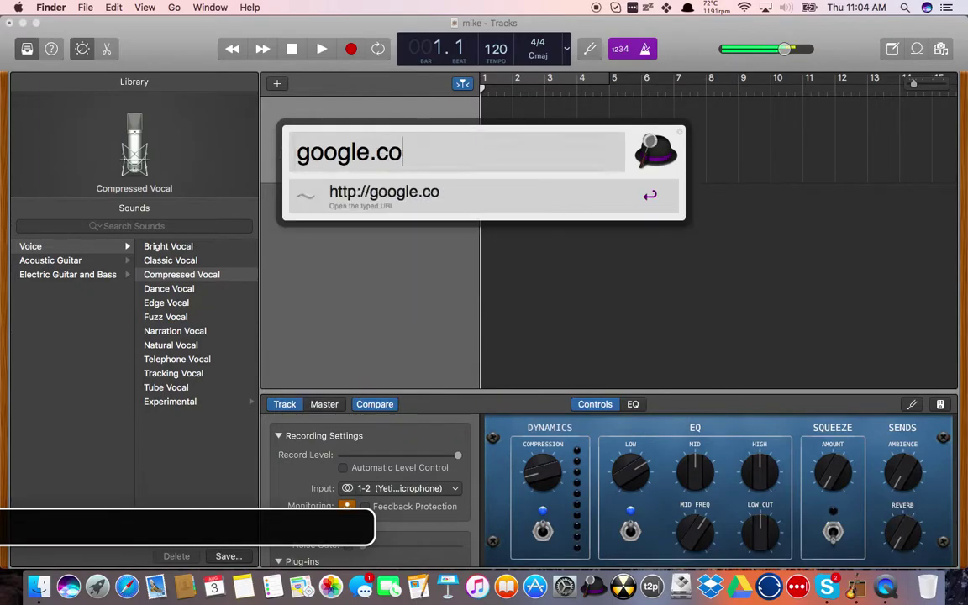
type("m/chrom")
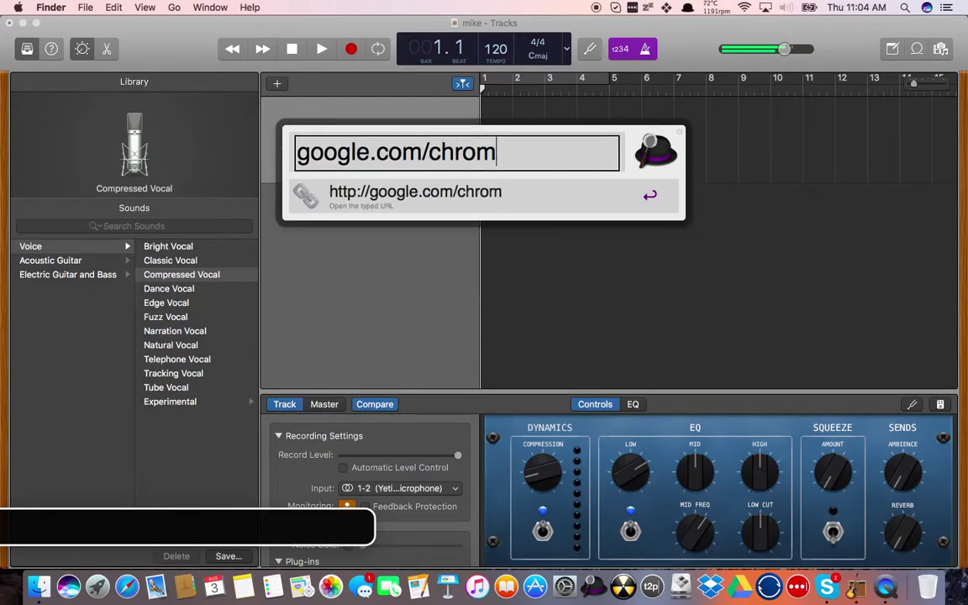
key("Return")
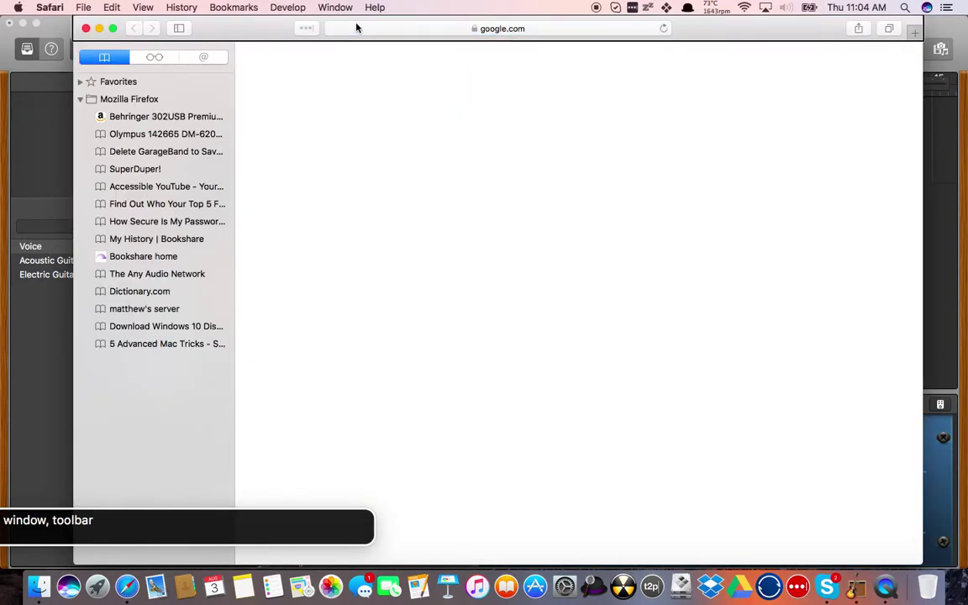
Go through the Chrome landing page with VoiceOver to the Download link and open the desktop download page.
left_click(579, 394)
key("ctrl+alt+Right")
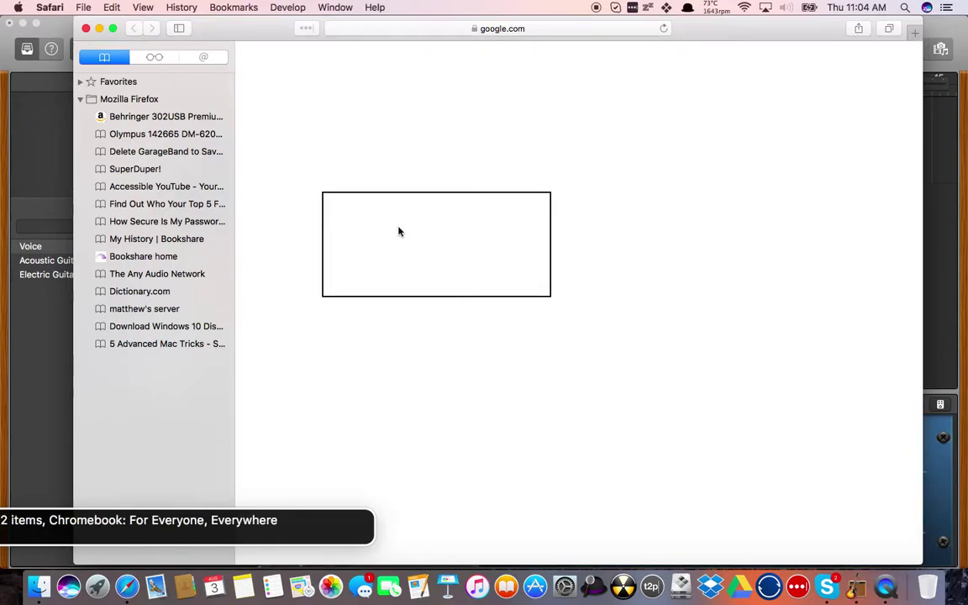
key("ctrl+alt+Right")
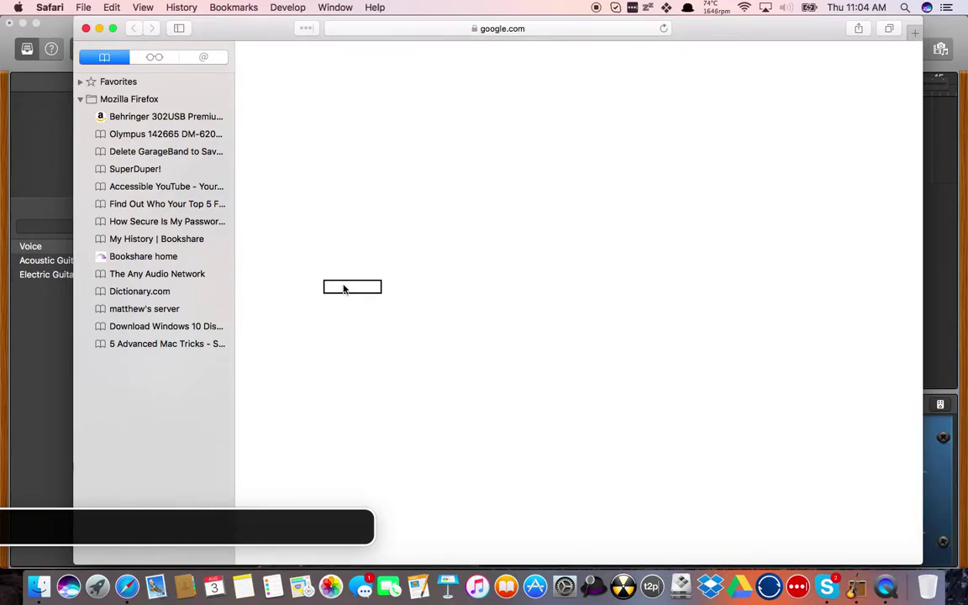
key("ctrl+alt+Right")
key("ctrl+alt+Right")
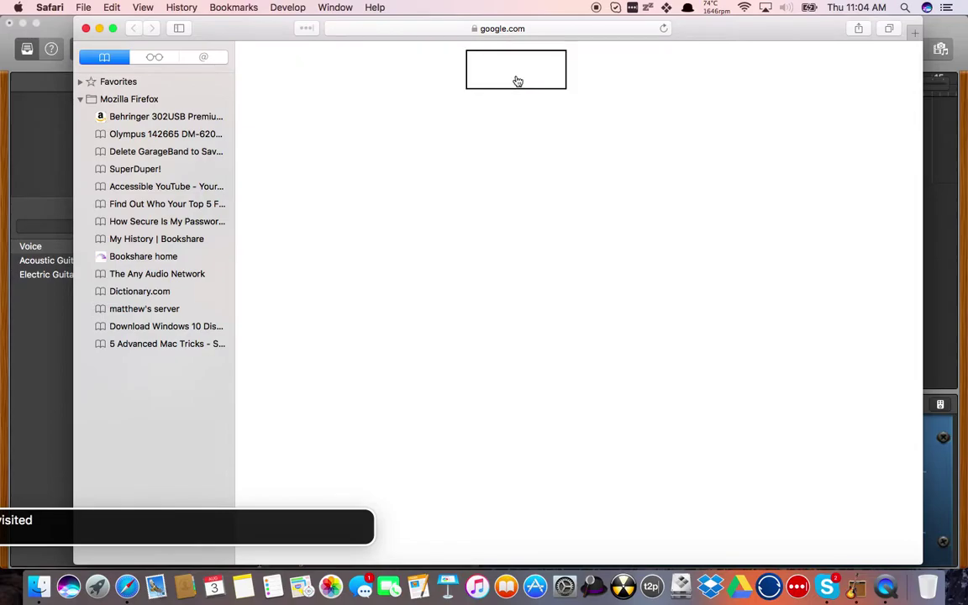
key("ctrl+alt+Left")
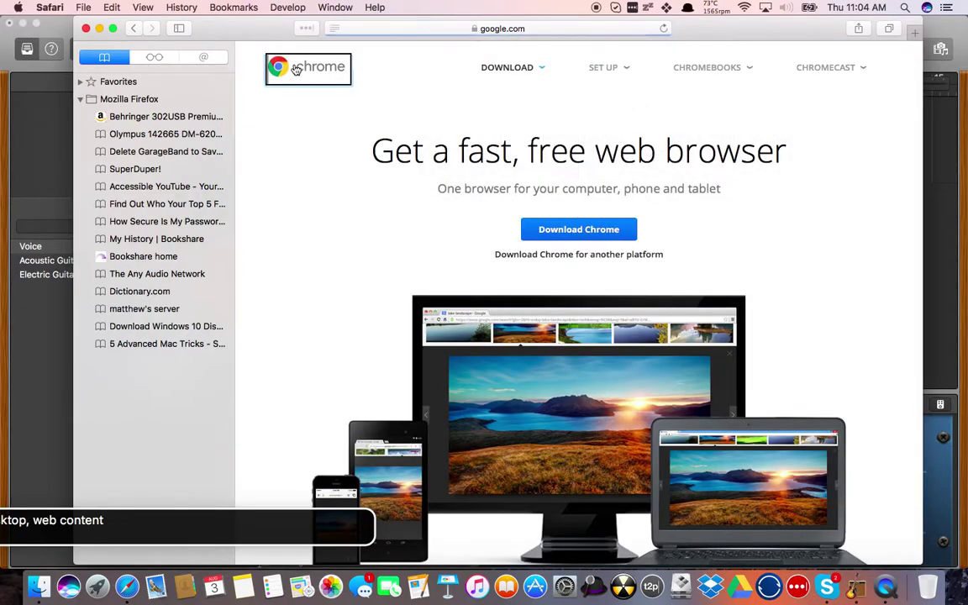
Find the Download Chrome link on the desktop page with VoiceOver and try to reach the Accept and Install button through it.
key("ctrl+alt+Left")
key("ctrl+alt+Left")
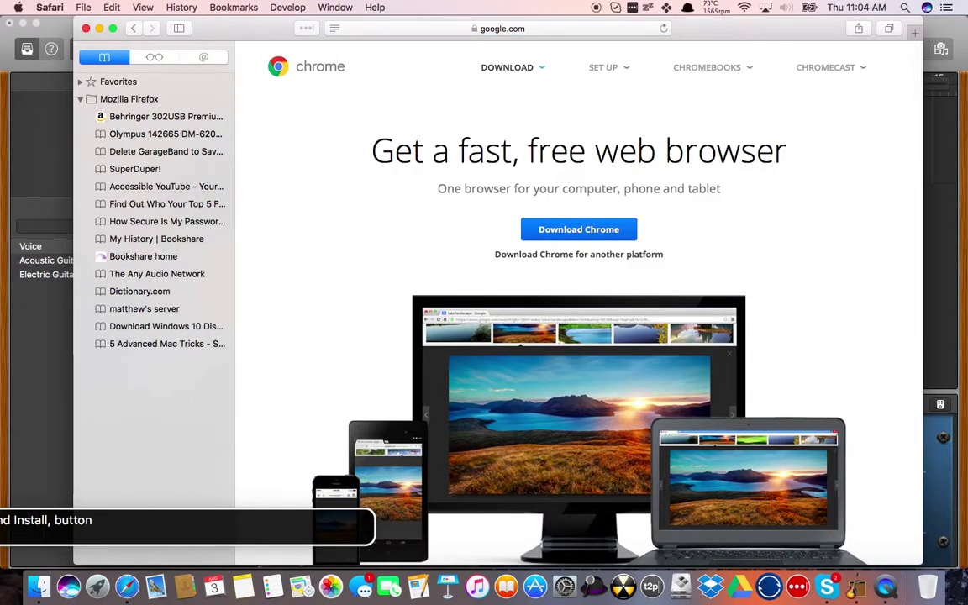
key("ctrl+alt+Left")
key("ctrl+alt+Right")
key("ctrl+alt+Right")
key("ctrl+alt+Right")
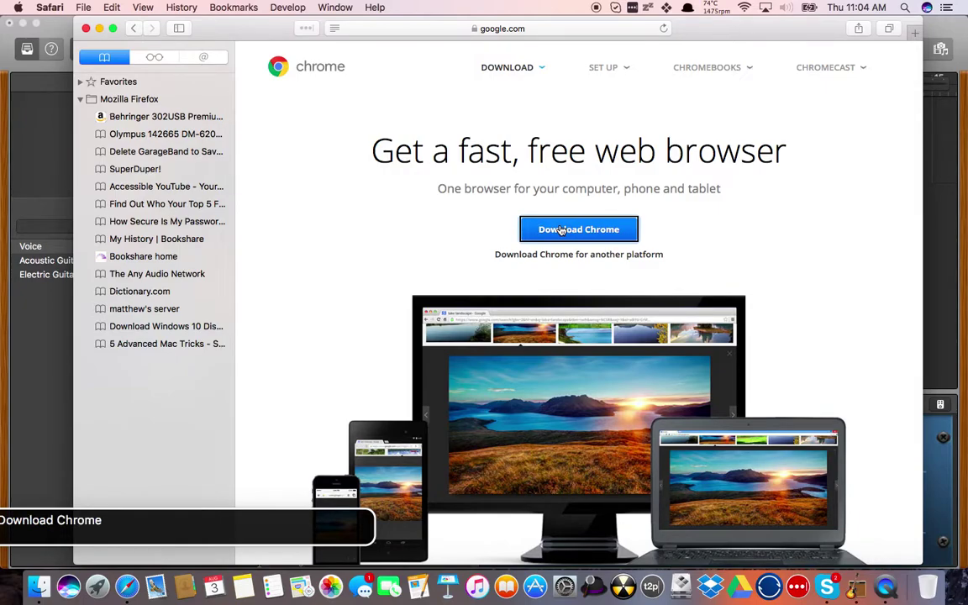
key("ctrl+alt+Right")
key("ctrl+alt+Right")
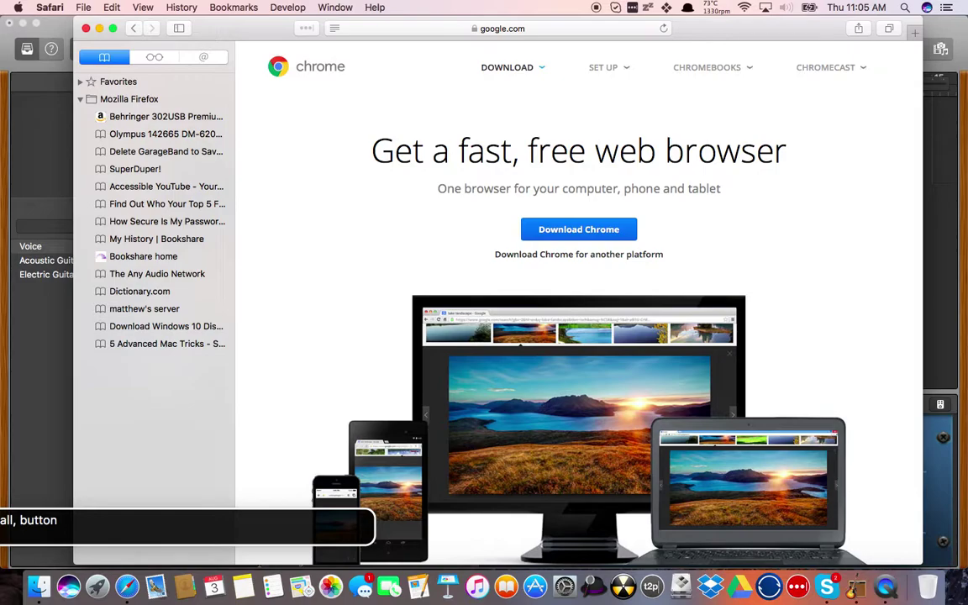
Read through the download page's headings, text and footer with VoiceOver for a working way to get Chrome.
key("ctrl+alt+Right")
key("ctrl+alt+Right")
scroll(578, 336, "down", 10)
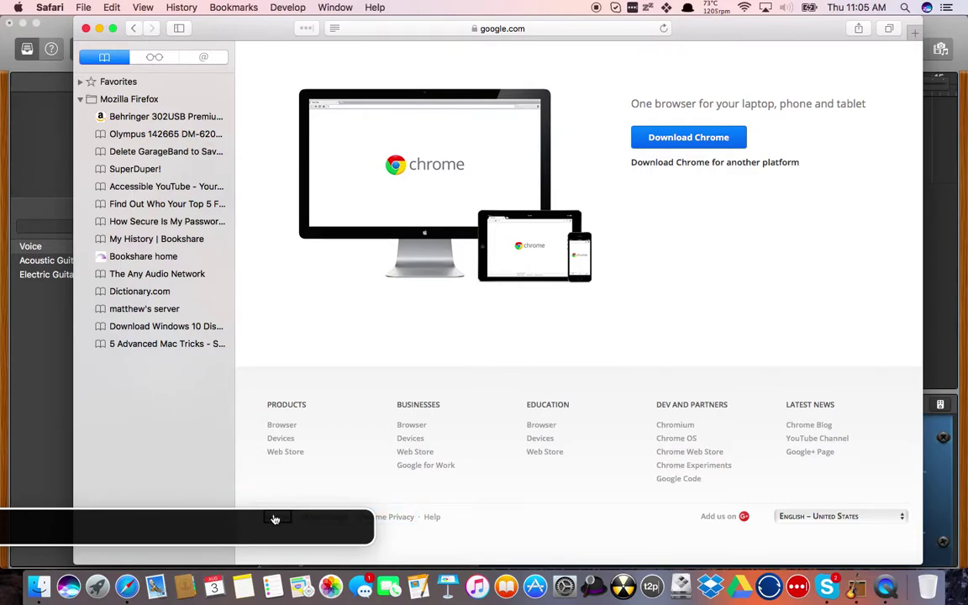
key("ctrl+alt+super+Left")
key("ctrl+alt+super+Left")
key("ctrl+alt+super+Up")
key("ctrl+alt+super+Up")
key("ctrl+alt+super+Up")
key("ctrl+alt+super+Up")
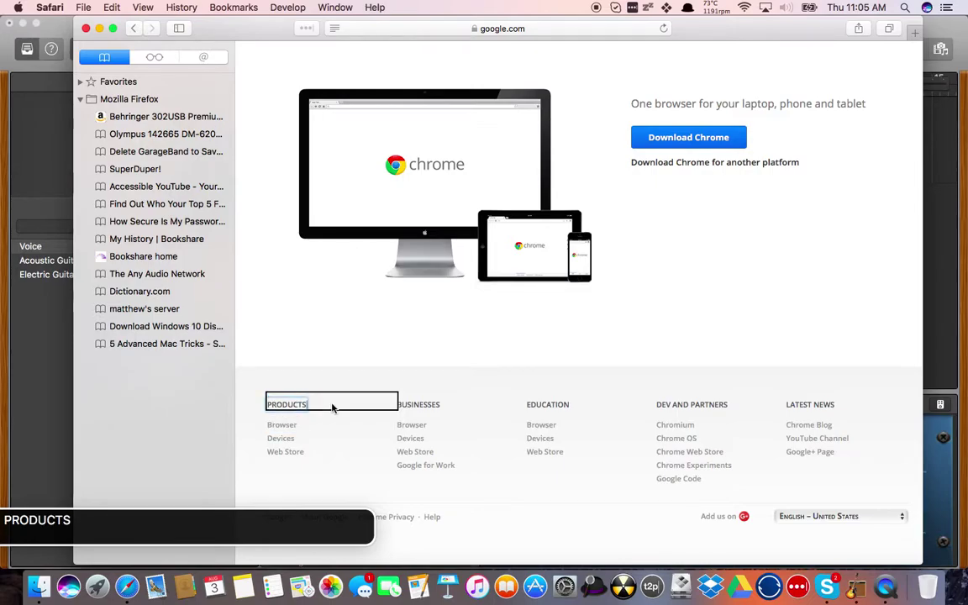
scroll(586, 305, "down", 5)
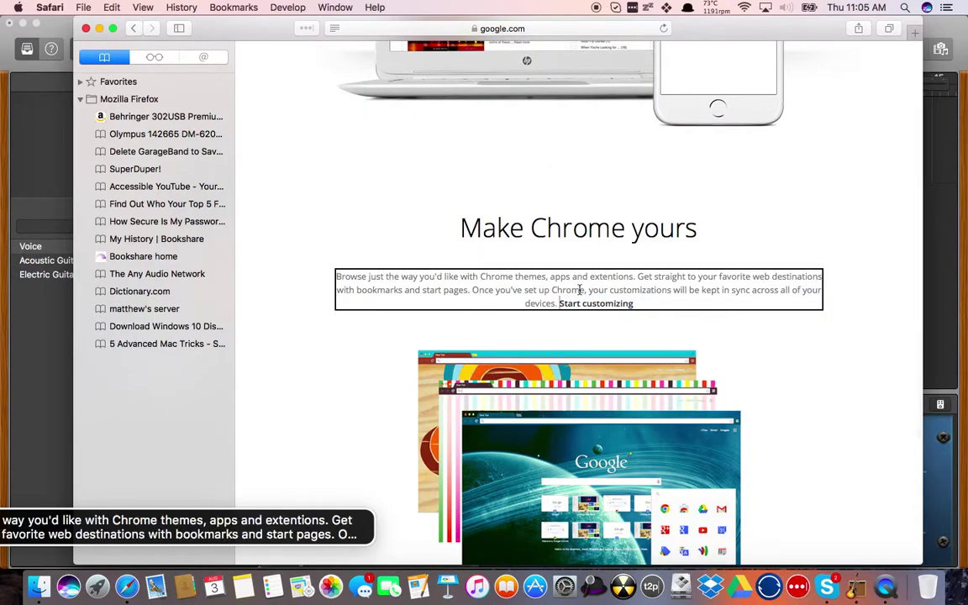
scroll(475, 252, "down", 5)
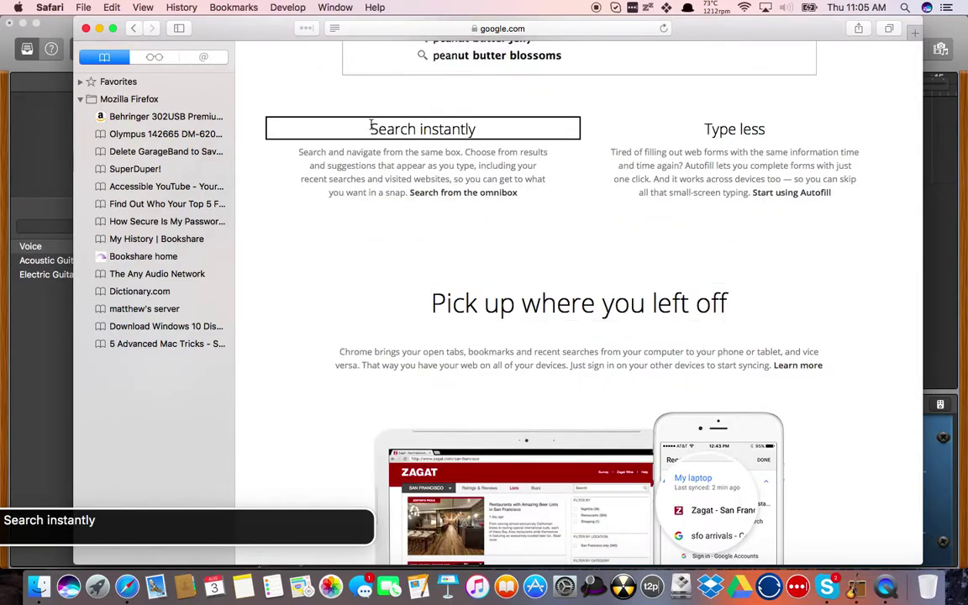
scroll(370, 128, "up", 10)
scroll(475, 143, "up", 10)
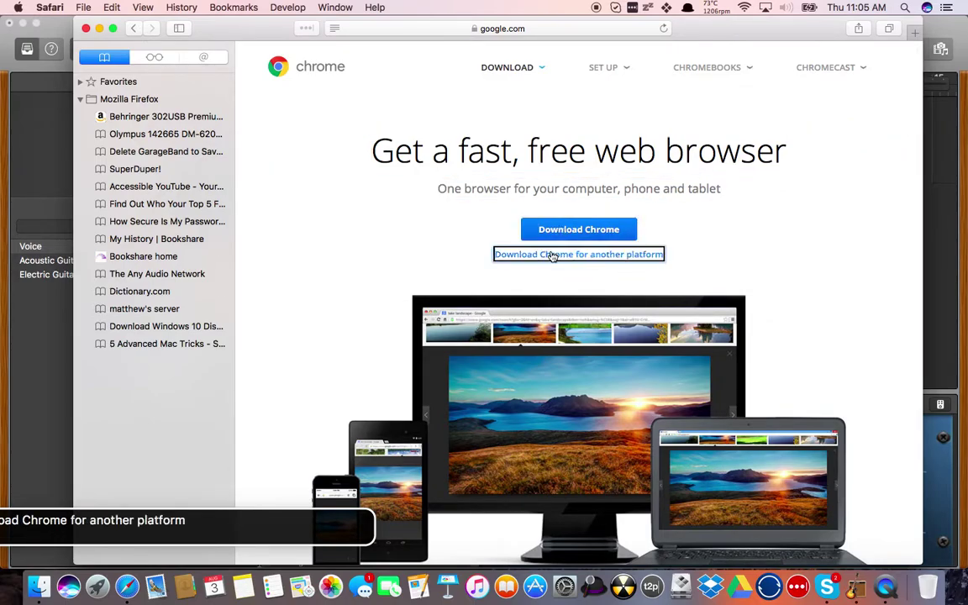
scroll(685, 238, "down", 5)
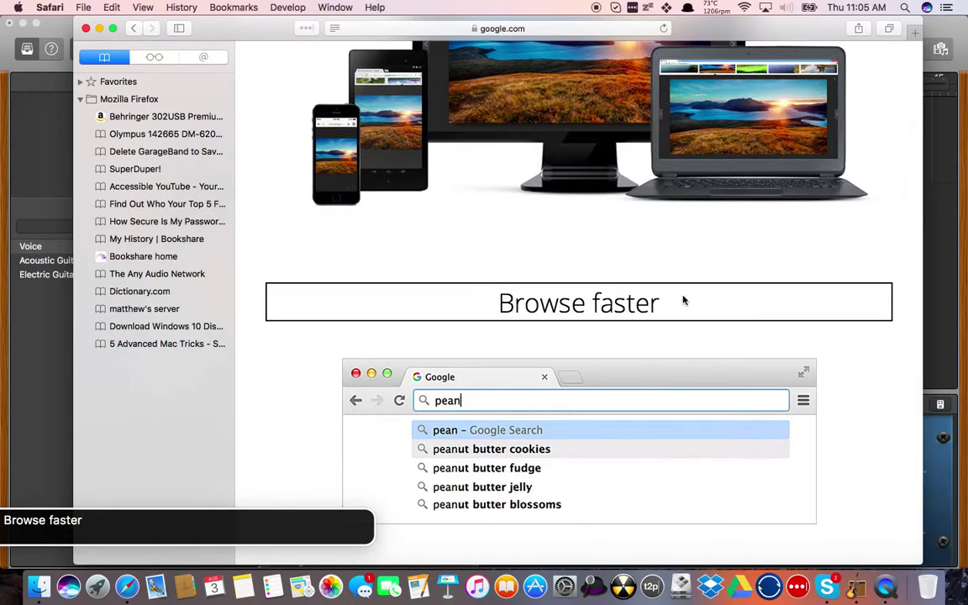
key("Home")
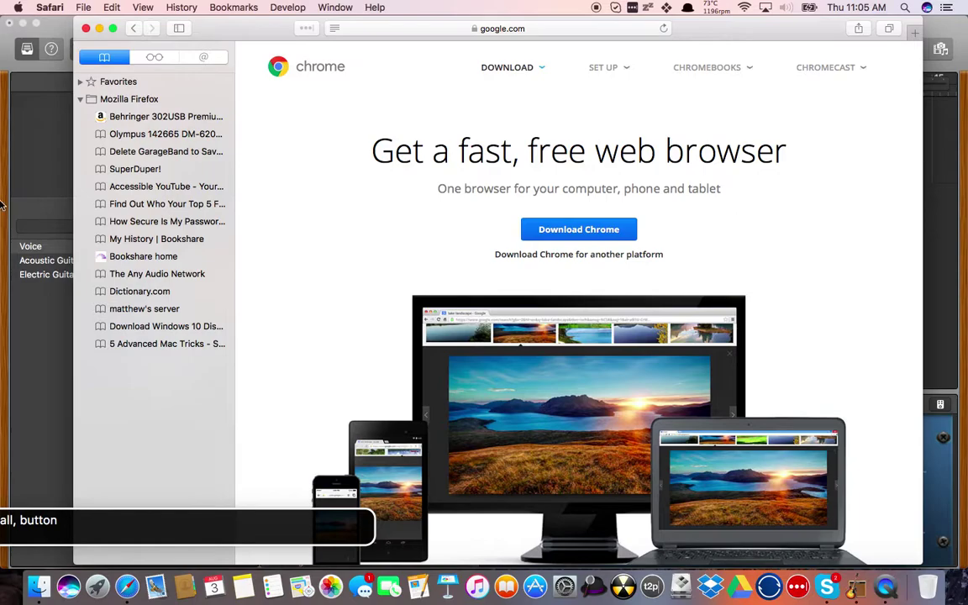
Check the Downloads folder in Finder for the Chrome installer, comparing with Safari, and close the window.
key("super+Tab")
key("super+Tab")
key("super+Tab")
key("super+Tab")
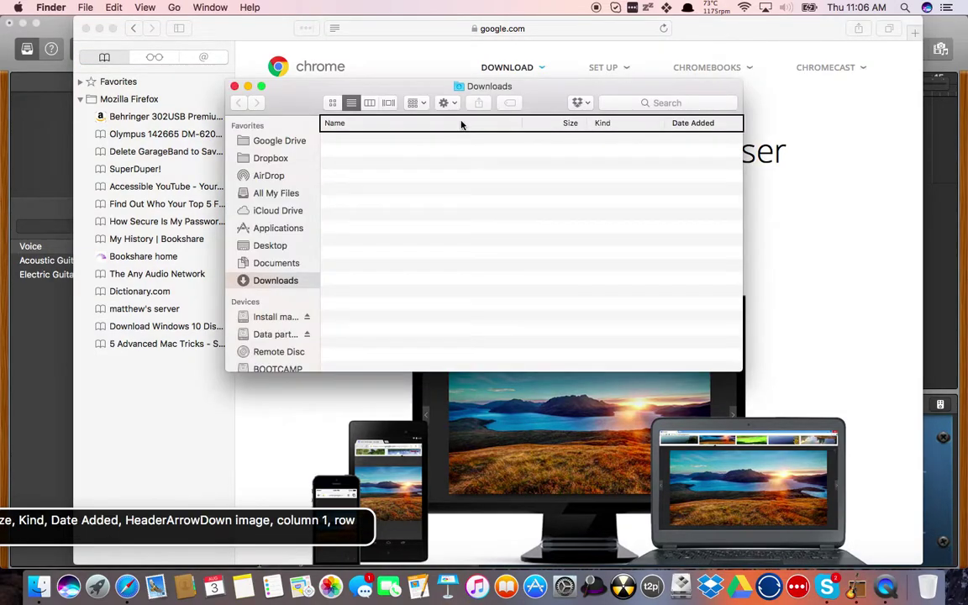
key("super+Tab")
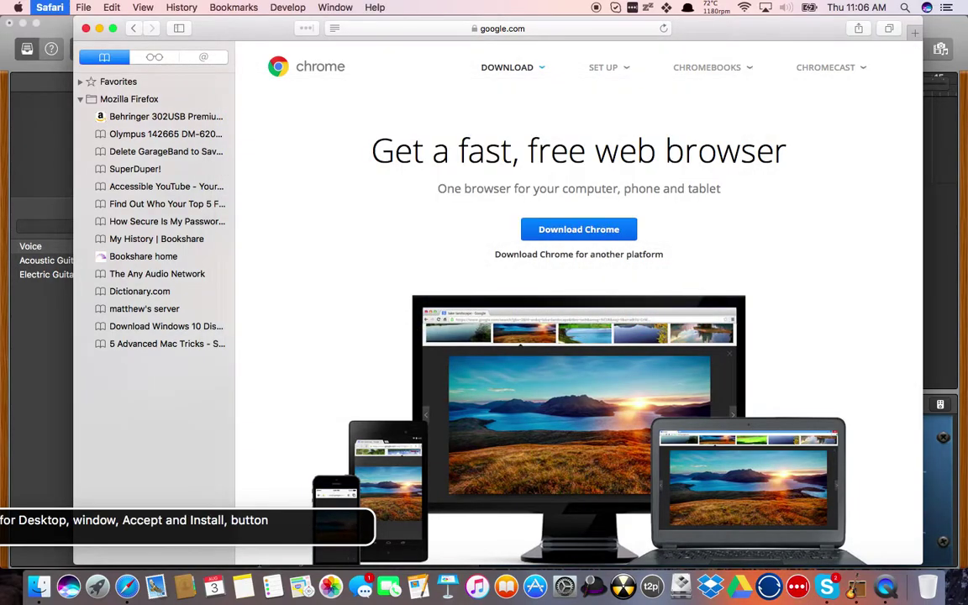
key("super+Tab")
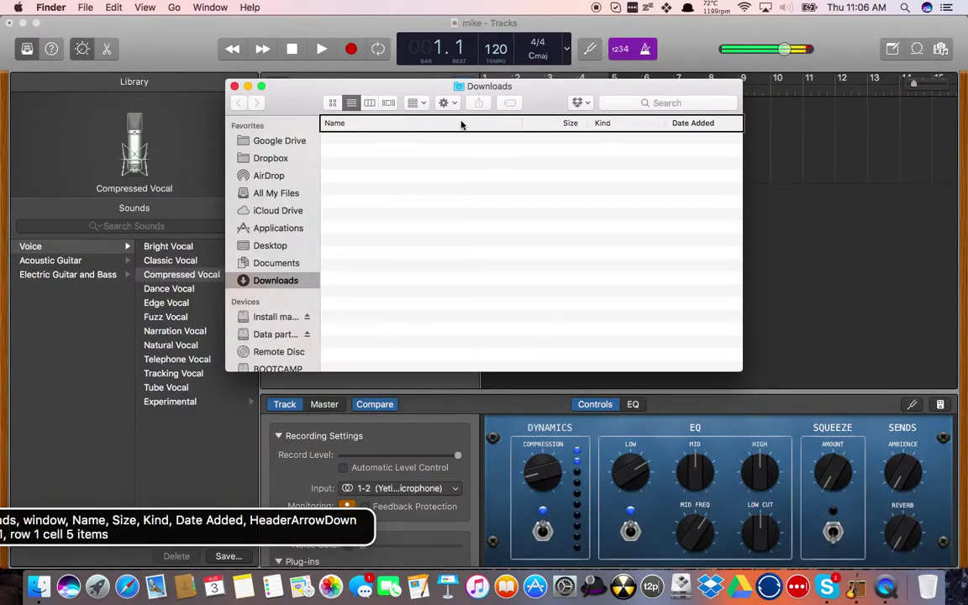
key("super+Tab")
key("super+w")
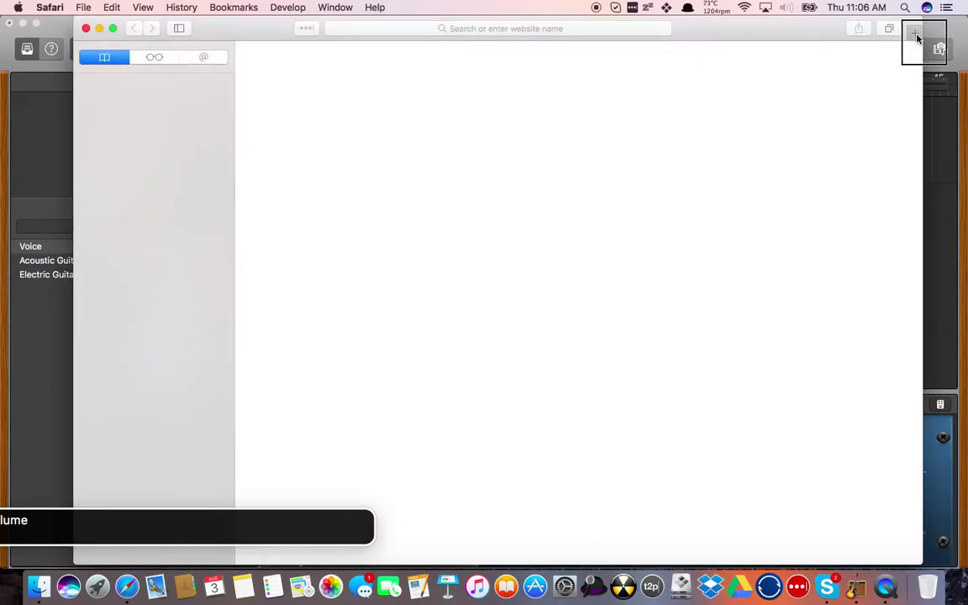
Re-enable JavaScript in Safari by turning off the Disable JavaScript developer option.
key("ctrl+alt+shift+Up")
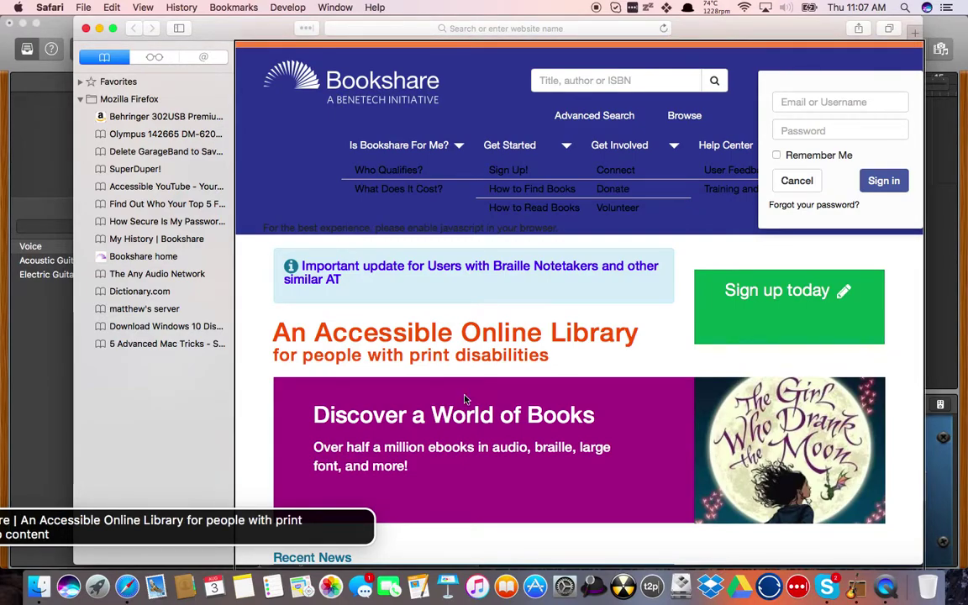
key("ctrl+alt+m")
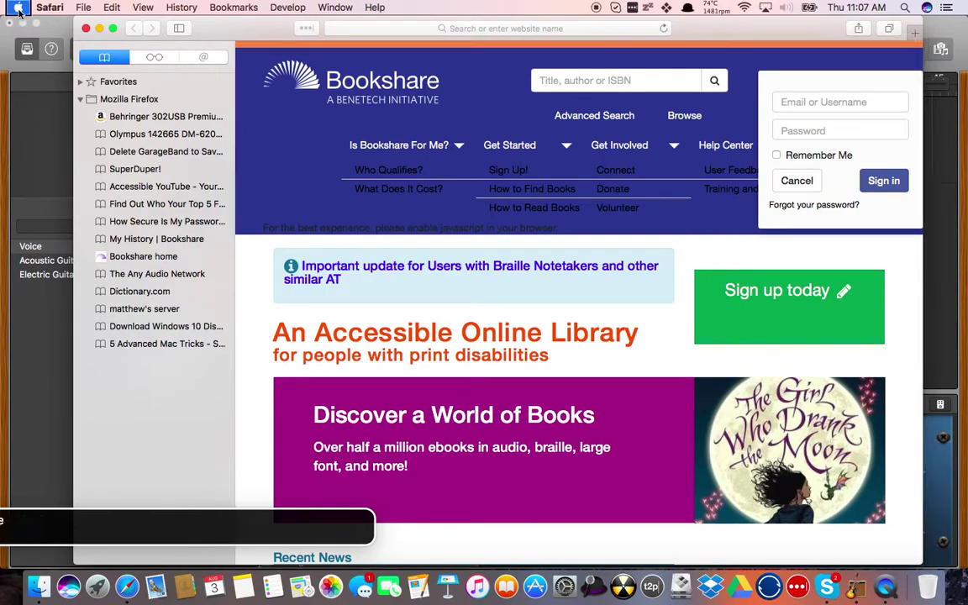
key("Left")
key("Left")
key("Left")
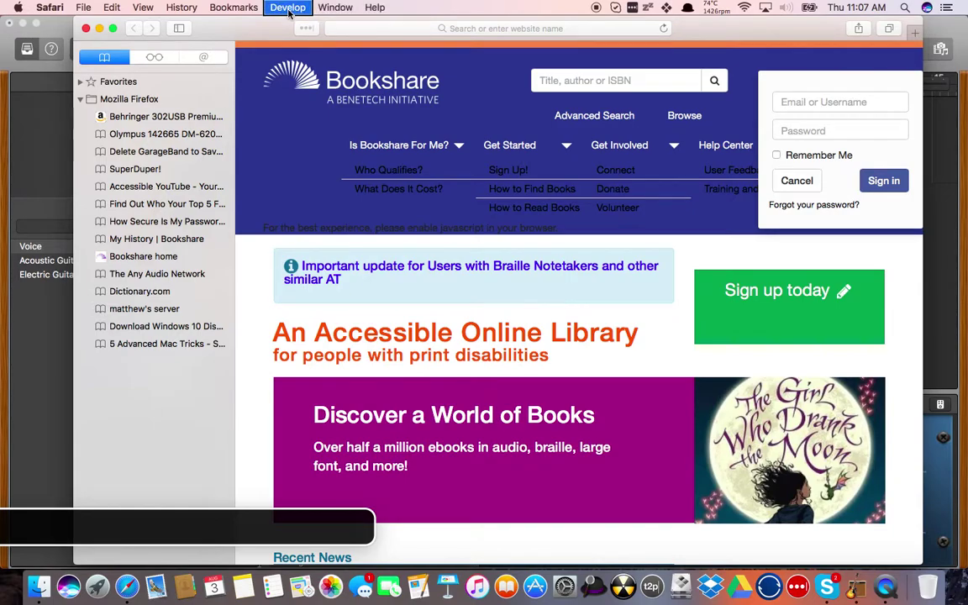
key("Down")
key("Down")
key("Down")
key("Down")
key("Down")
key("Down")
key("Down")
key("Down")
key("Down")
key("Down")
key("Down")
key("Down")
key("Down")
key("Down")
key("Down")
key("Down")
key("Down")
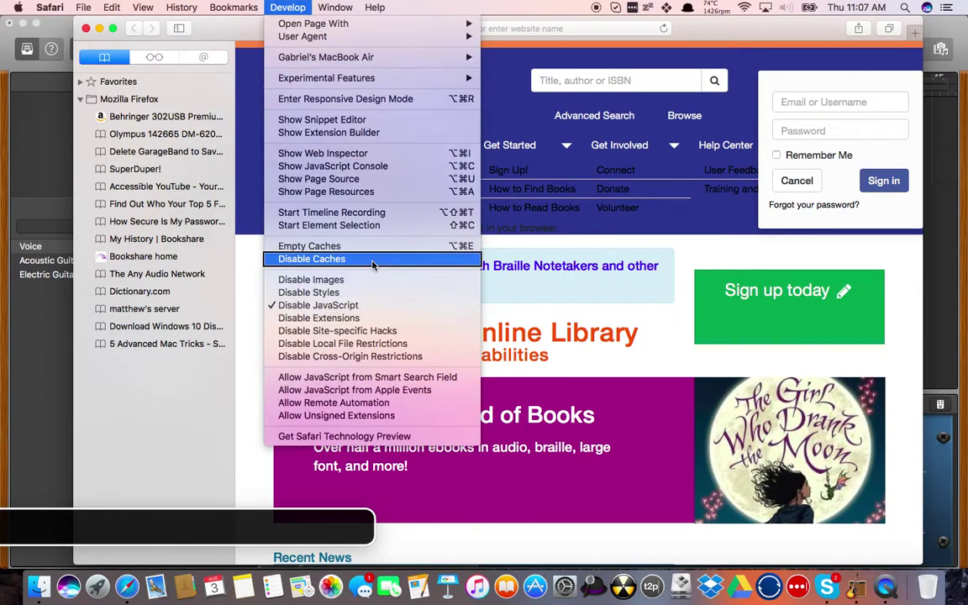
key("Down")
key("Down")
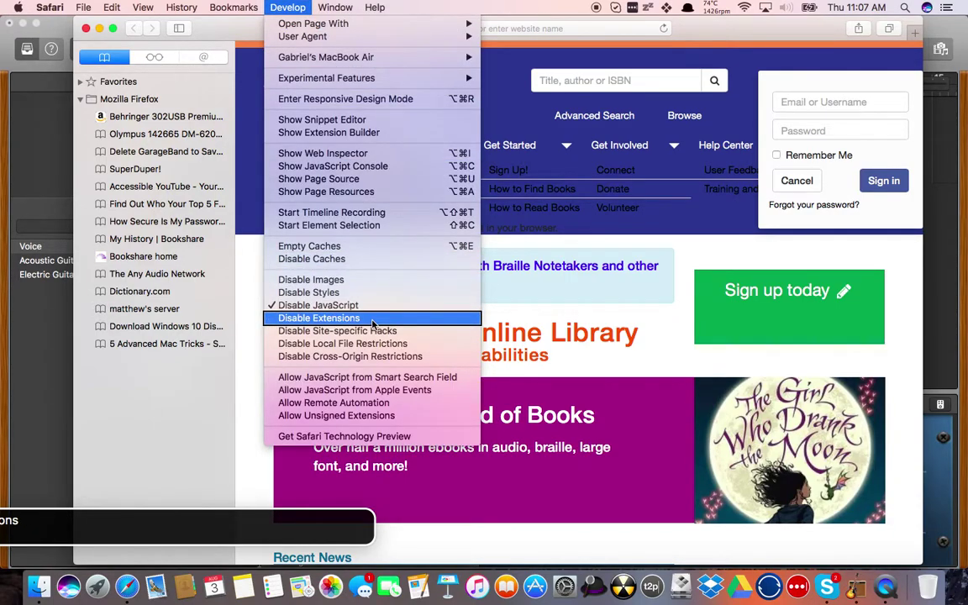
key("Up")
key("Return")
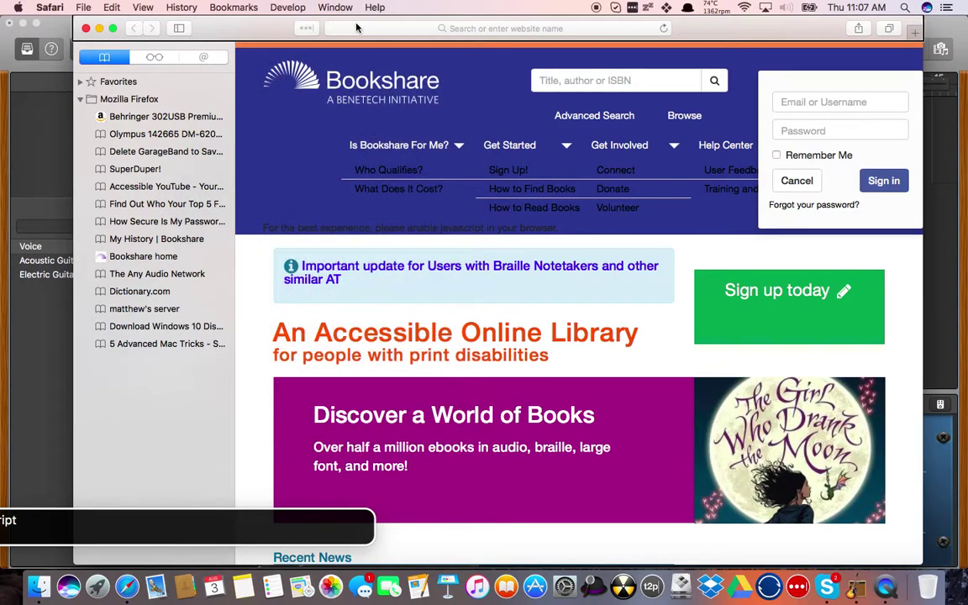
Hide Safari and open google.com/chrome from the Alfred launcher.
key("super+h")
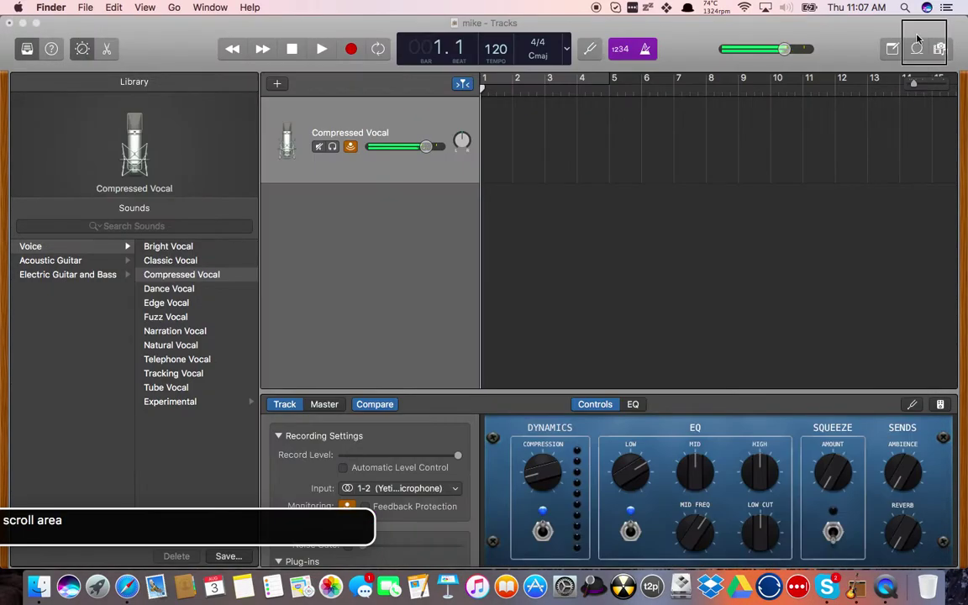
key("alt+space")
type("c")
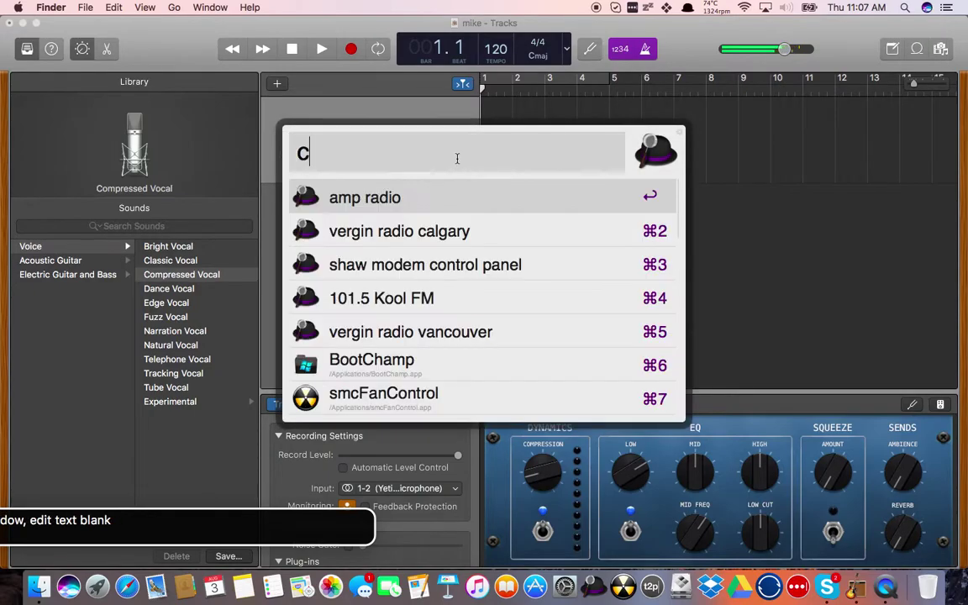
key("BackSpace")
type("google.com/c")
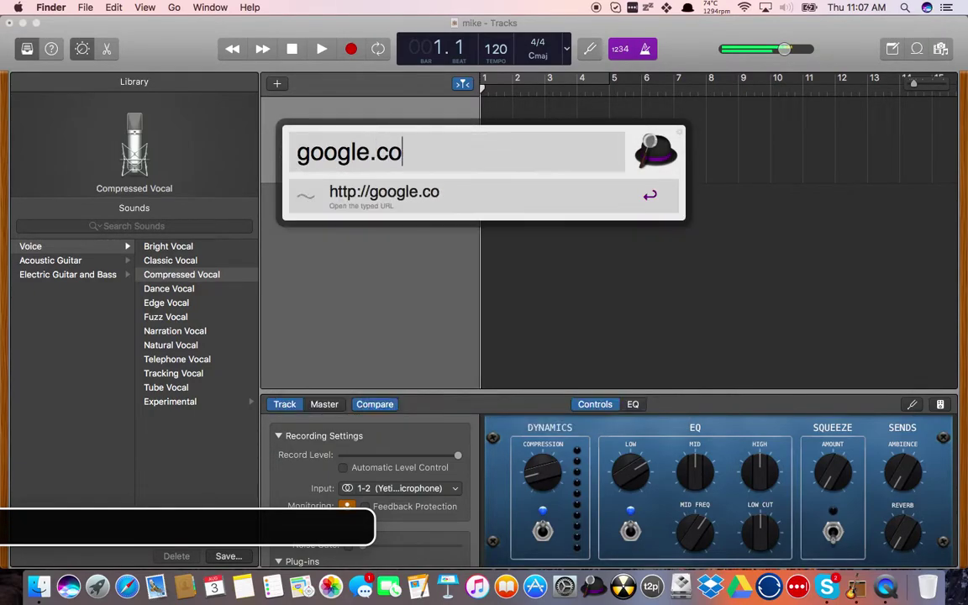
type("hrome")
key("Return")
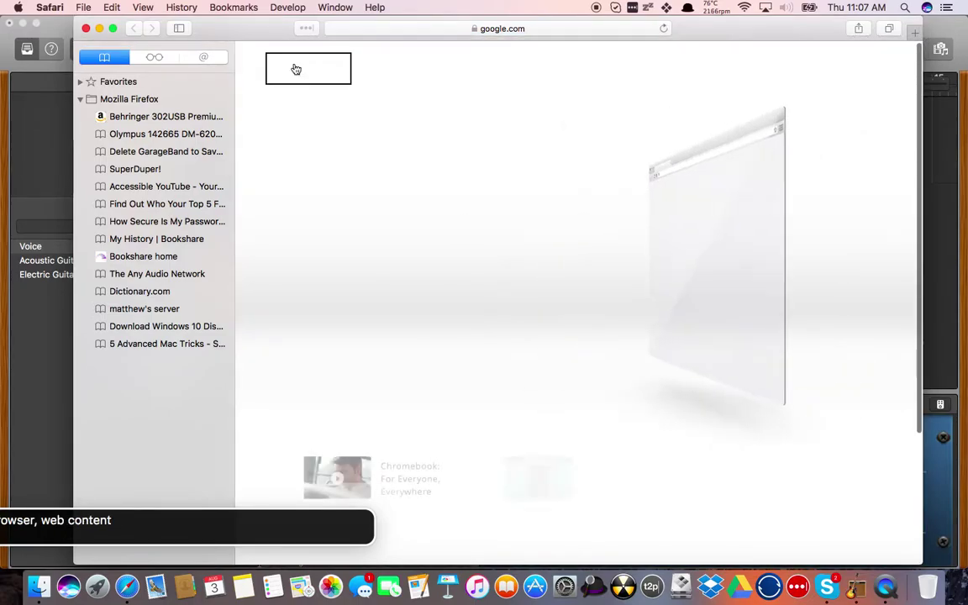
Open Chrome's download for personal computers, bring up the Mac terms of service and move to Accept and Install.
left_click(518, 80)
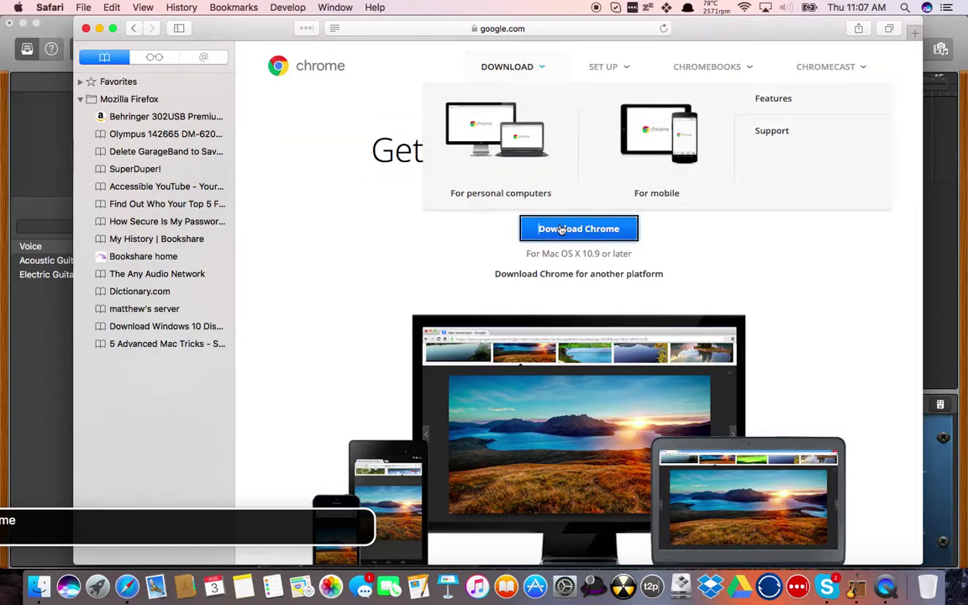
left_click(485, 200)
key("Tab")
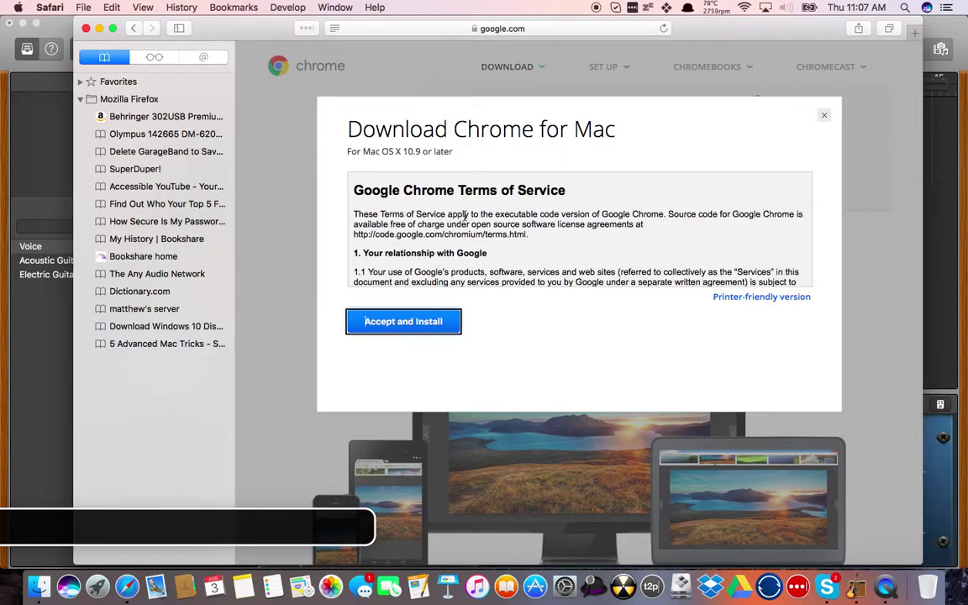
Accept the Chrome terms of service to start the download and check googlechrome.dmg in Safari's downloads list.
left_click(405, 329)
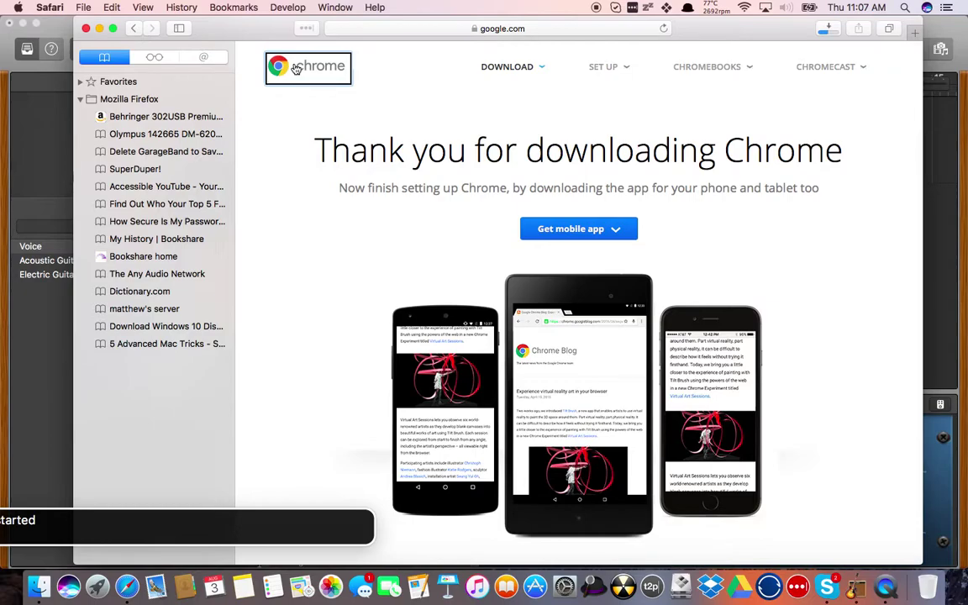
key("alt+super+l")
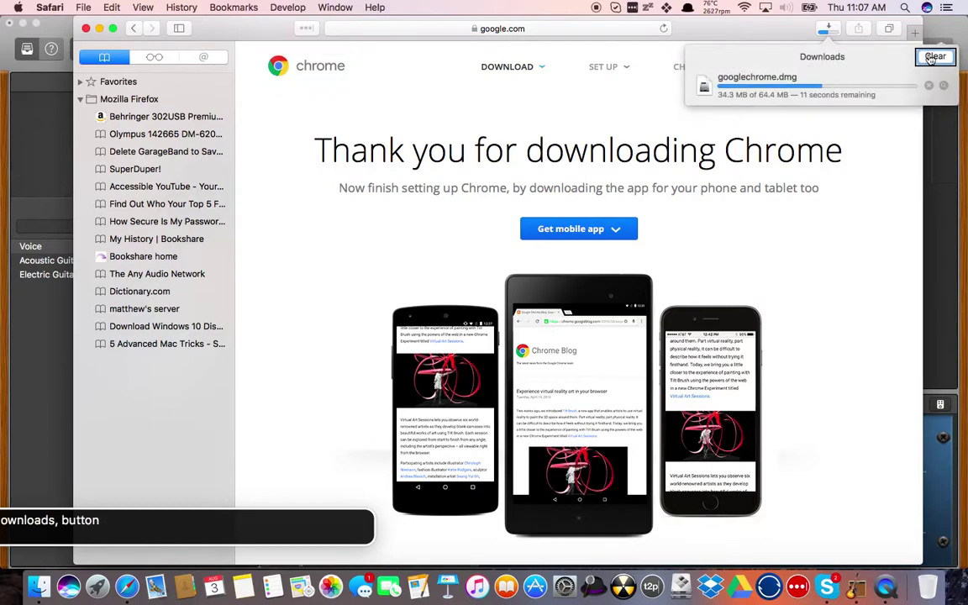
left_click(779, 84)
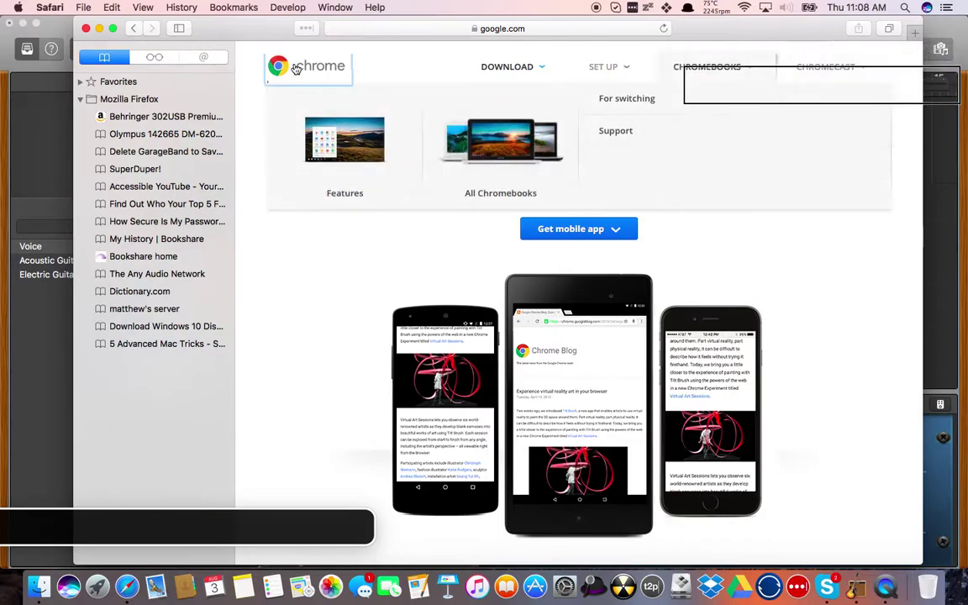
Quit Safari and switch to Finder, lowering a VoiceOver speech setting on the way.
key("super+q")
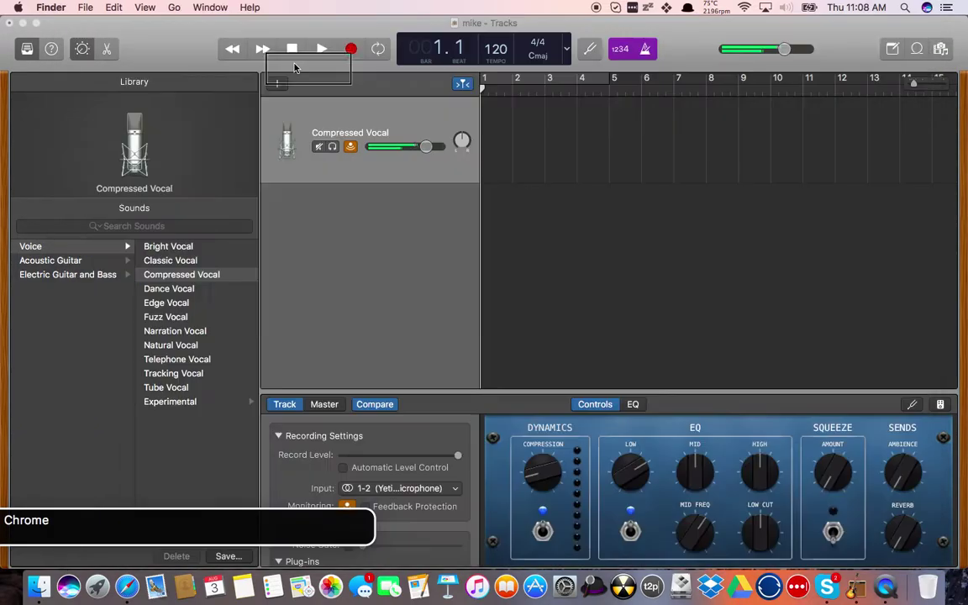
key("super+Tab")
key("ctrl+alt+super+Right")
key("ctrl+alt+super+Left")
key("ctrl+alt+super+Down")
key("ctrl+alt+super+Down")
key("ctrl+alt+super+Down")
key("super+Tab")
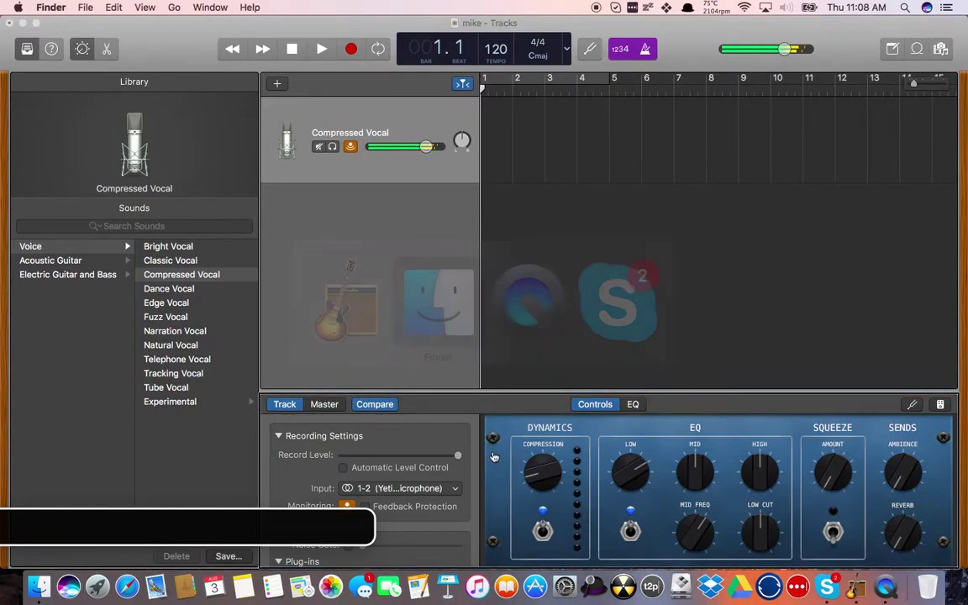
Locate googlechrome.dmg in Downloads, browse the apps and programs folder on Data partition, and close the window.
key("super+shift+a")
key("Down")
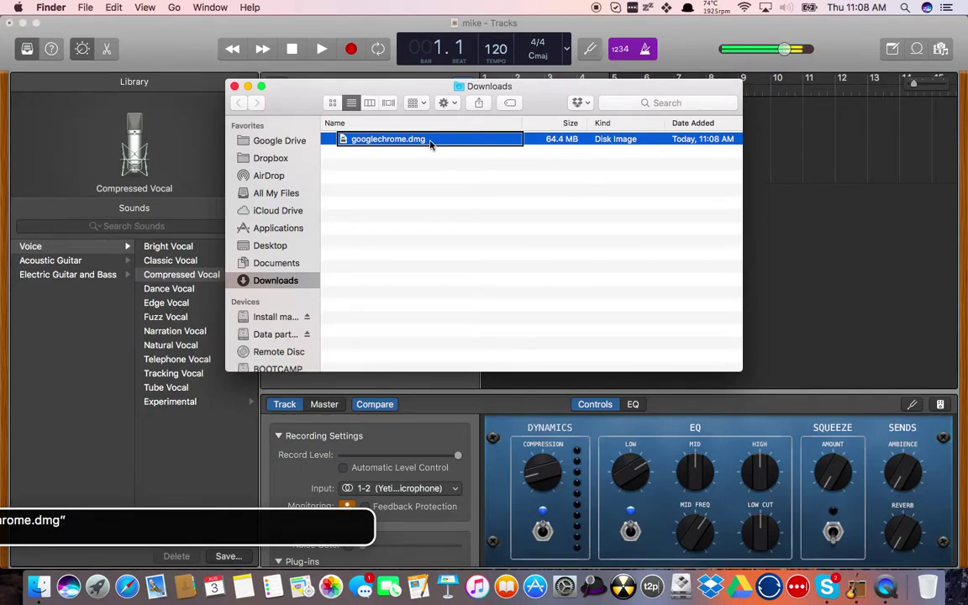
key("super+shift+c")
key("d")
key("super+Down")
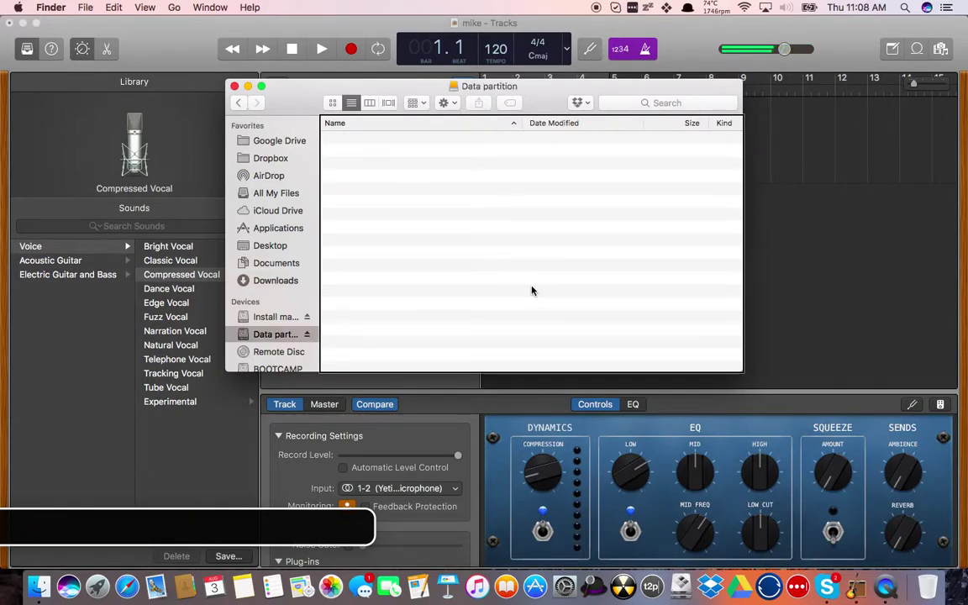
key("super+Up")
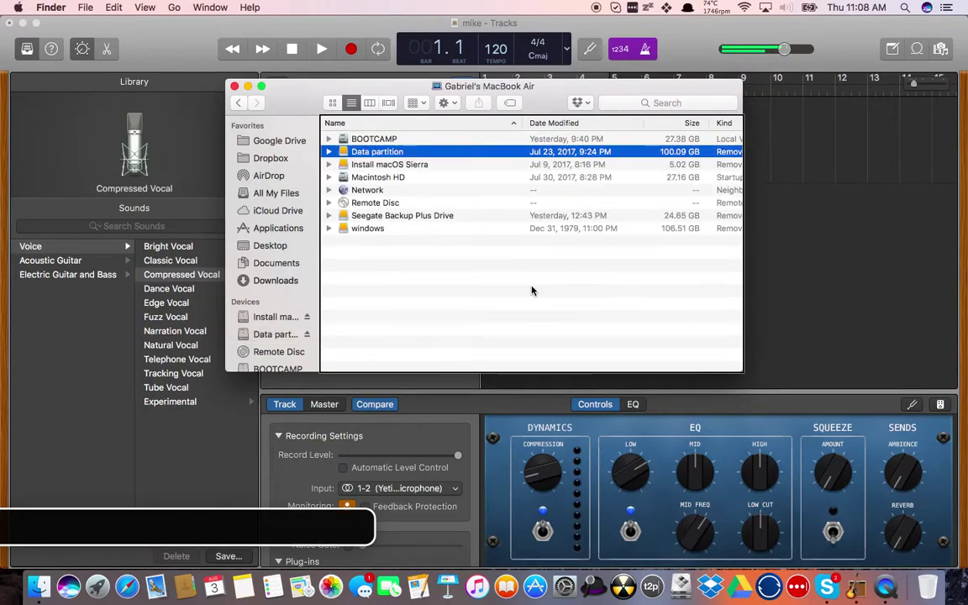
key("super+Down")
key("a")
key("p")
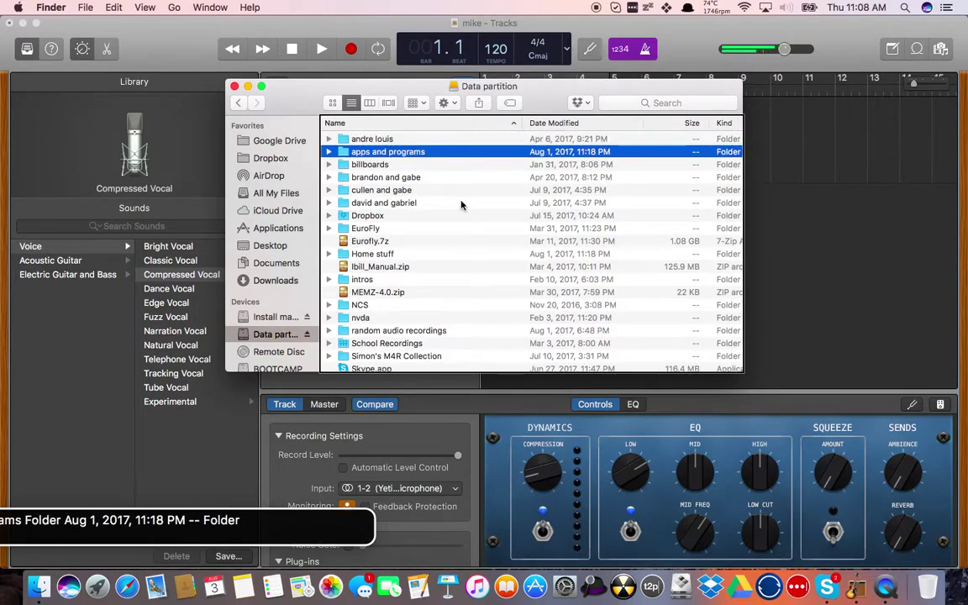
key("super+Down")
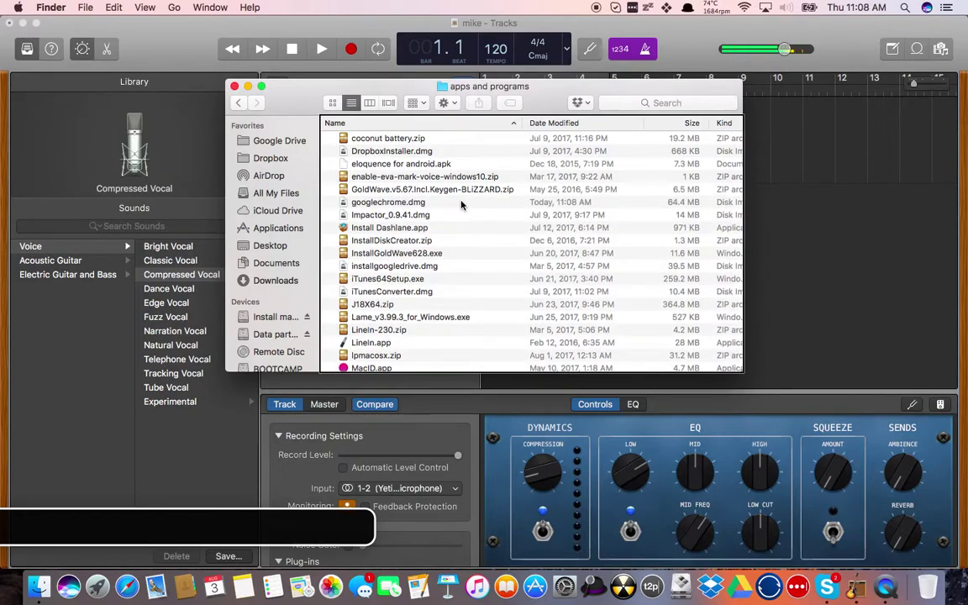
key("super+w")
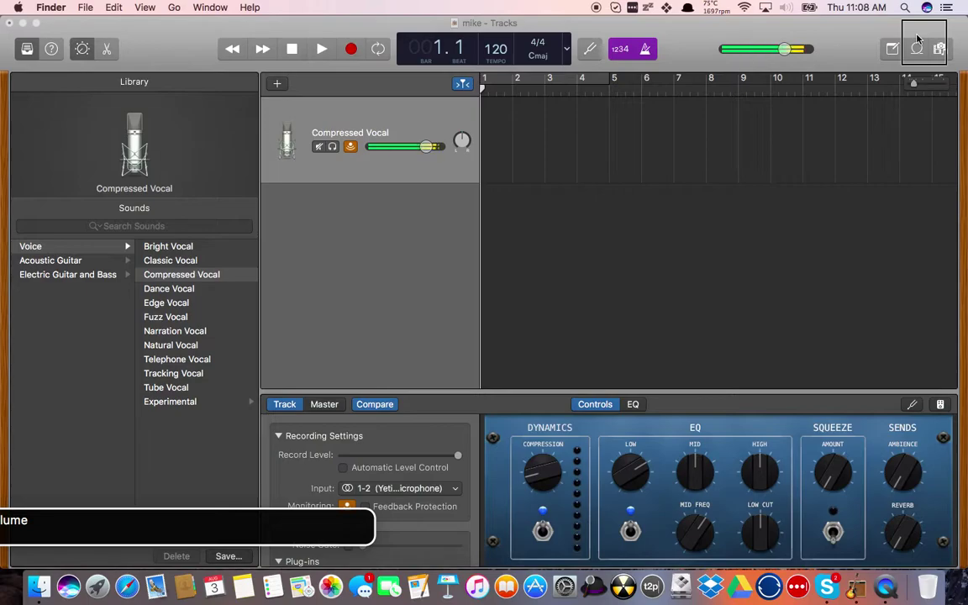
Open the googlechrome.dmg disk image from the Downloads folder and select Google Chrome.app in its window.
key("alt+super+l")
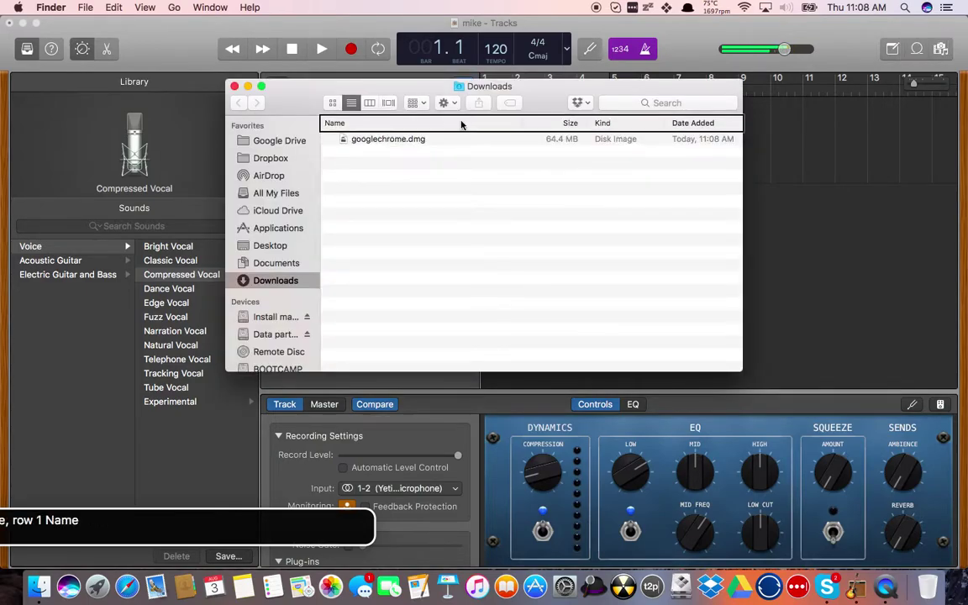
key("Down")
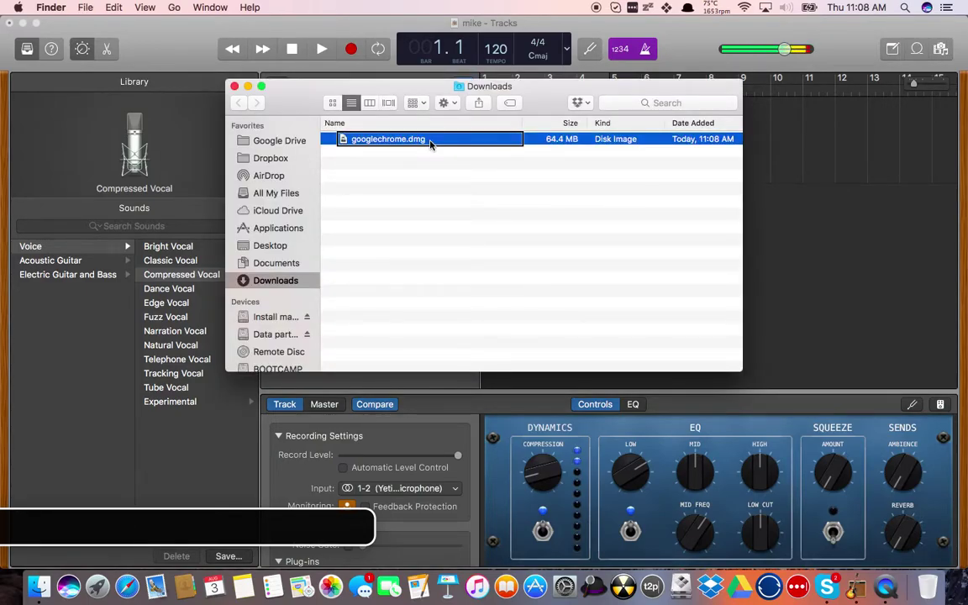
key("super+o")
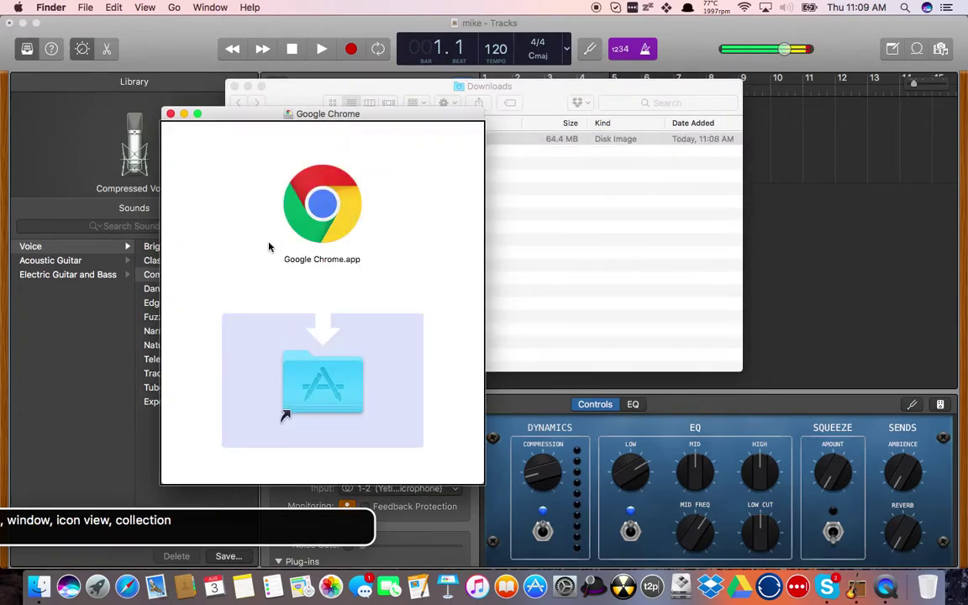
left_click(324, 220)
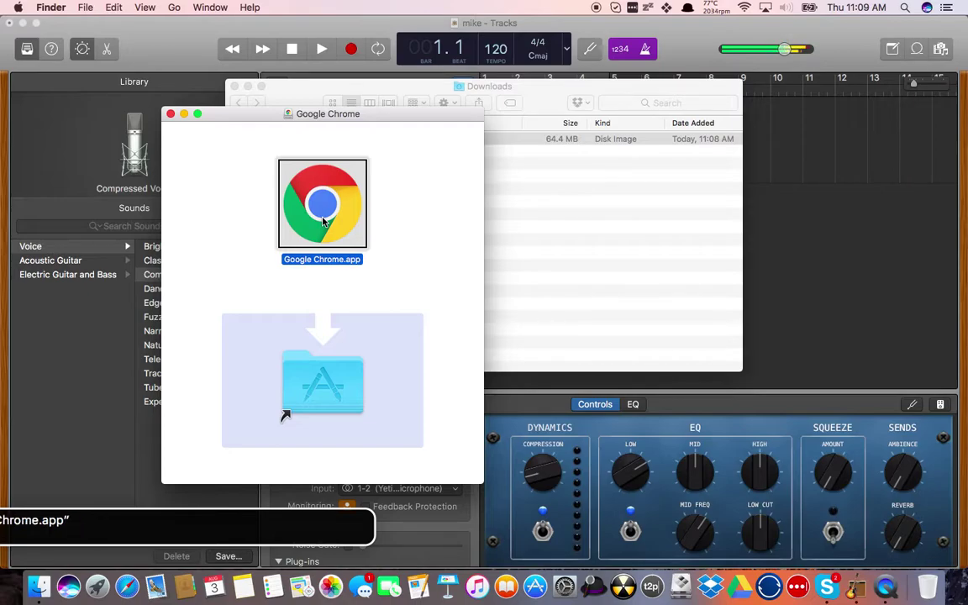
Open the Applications folder and select Google Chrome.app in the list.
key("super+shift+a")
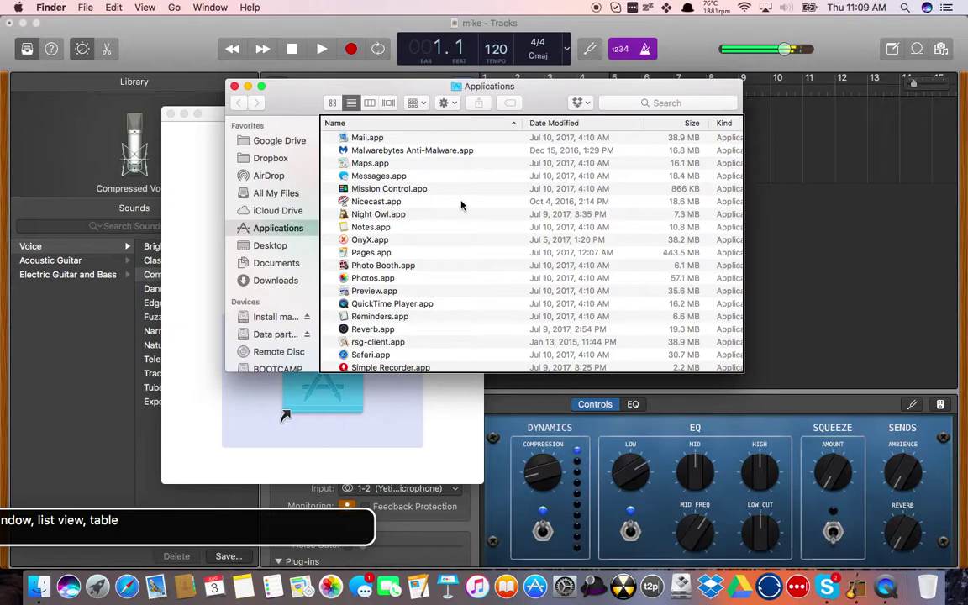
scroll(461, 205, "up", 1)
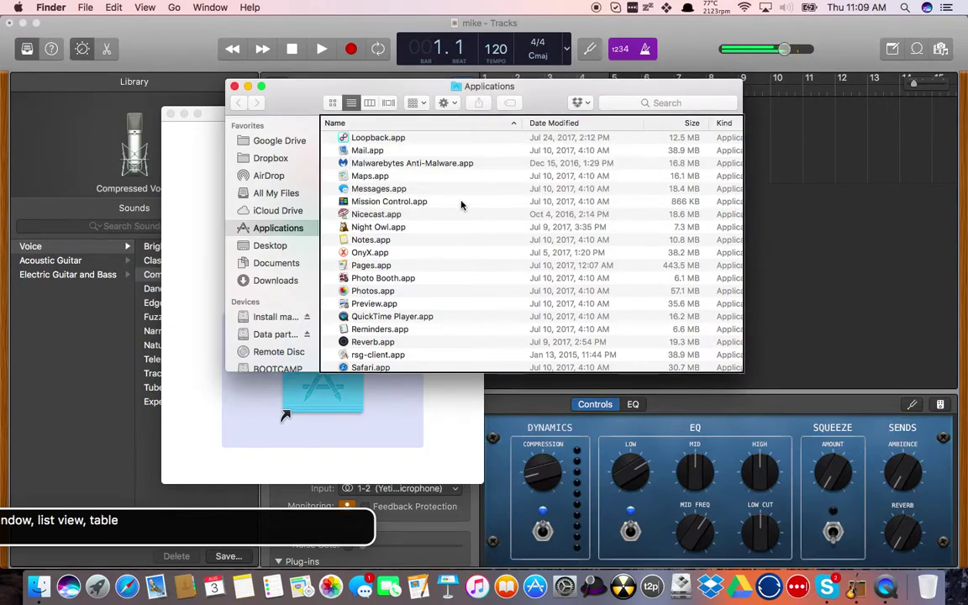
scroll(460, 205, "up", 5)
left_click(430, 244)
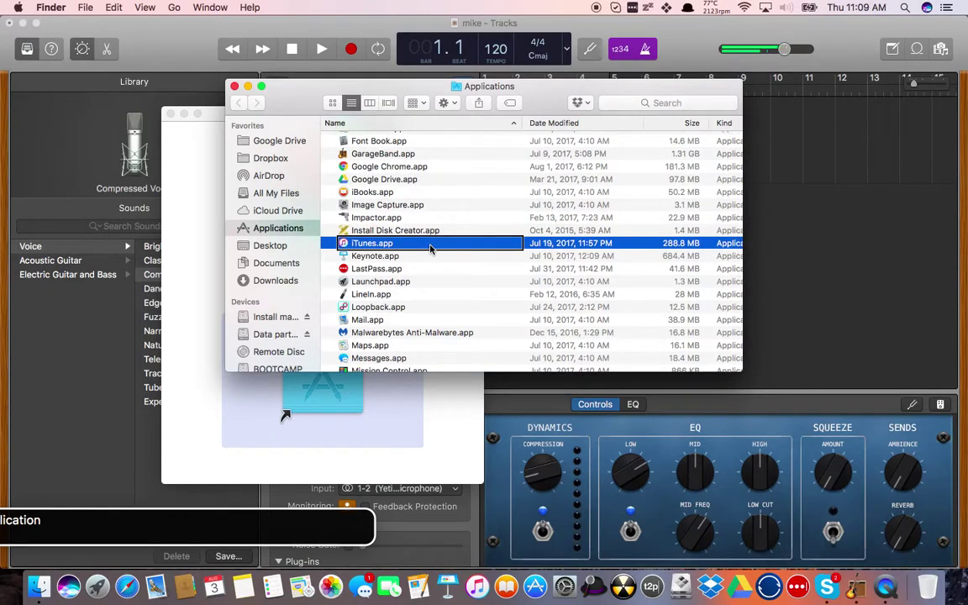
scroll(431, 244, "up", 4)
left_click(430, 163)
left_click(430, 177)
left_click(461, 305)
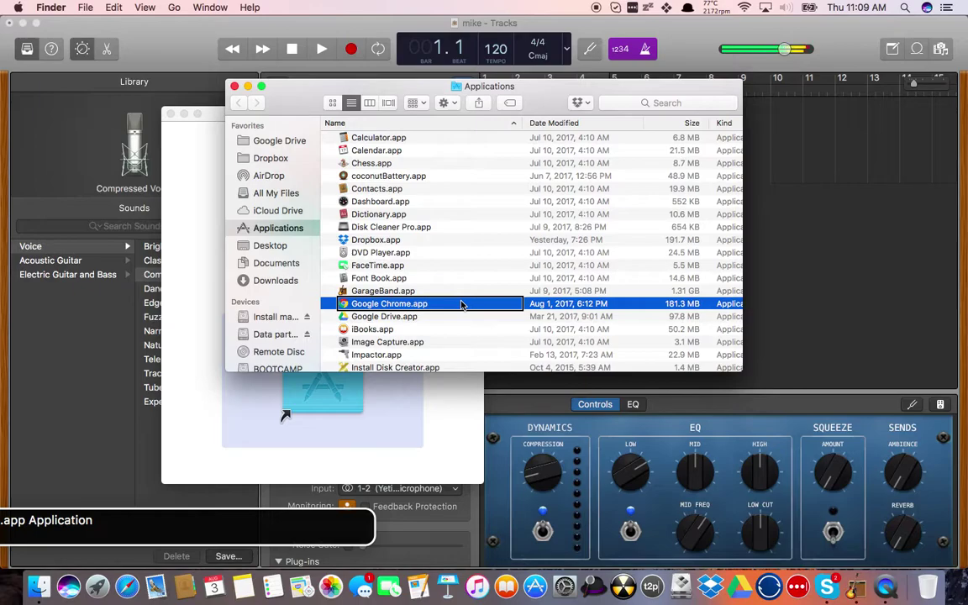
Launch Google Chrome.app from Applications and confirm opening the application downloaded from the Internet.
double_click(460, 305)
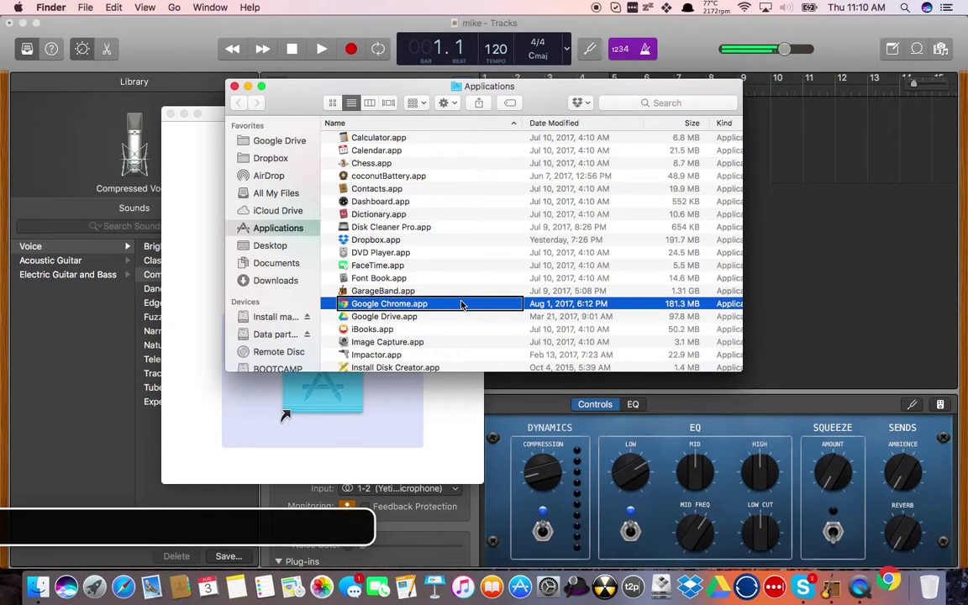
key("Tab")
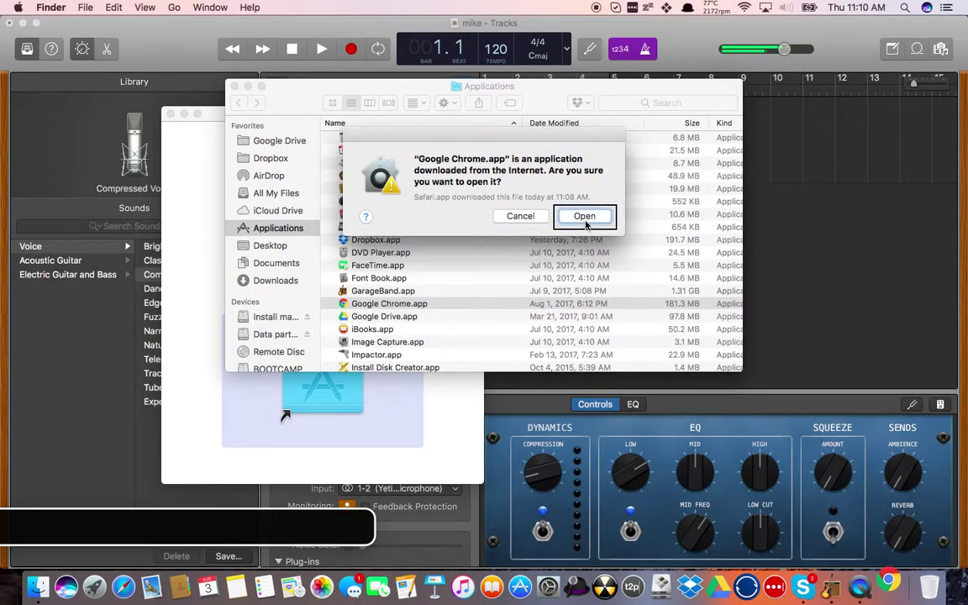
key("space")
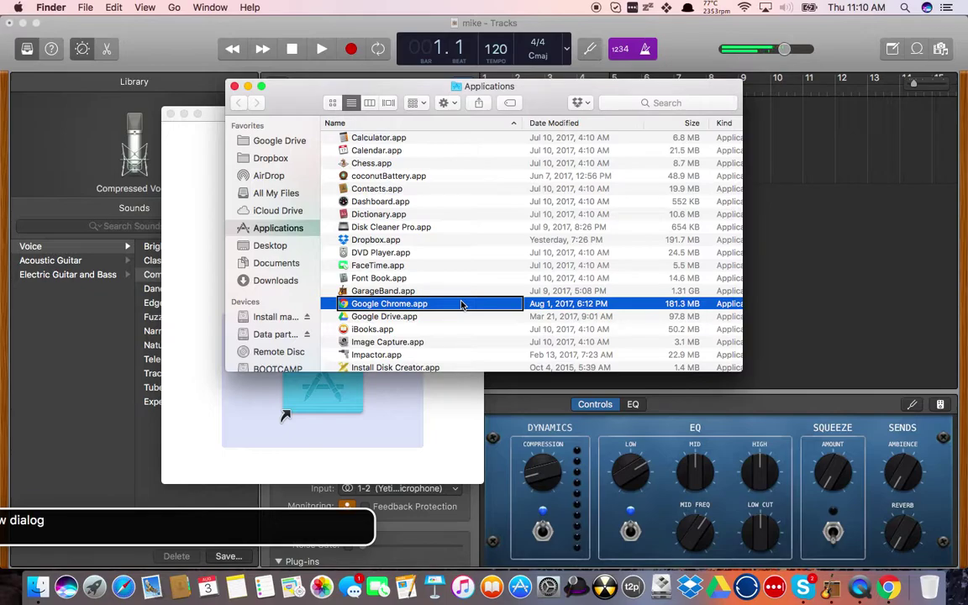
Switch to Chrome and review its welcome dialog up to the usage statistics and crash reports option.
key("super+Tab")
key("super+Tab")
key("super+Tab")
key("super+Tab")
key("super+shift+Tab")
key("ctrl+alt+Left")
key("ctrl+alt+Left")
key("ctrl+alt+Left")
key("ctrl+alt+Left")
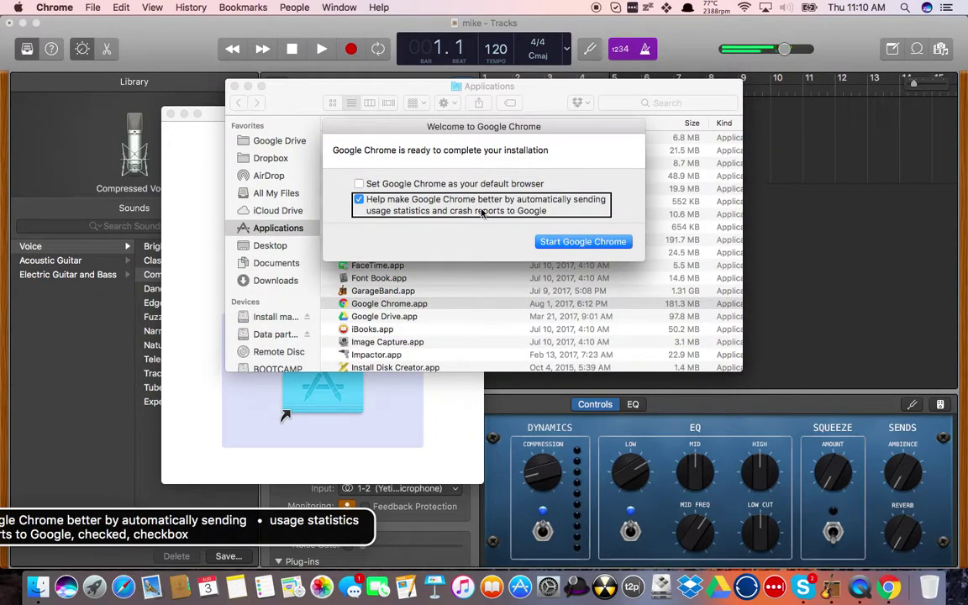
Start Google Chrome from the welcome dialog, keeping the default browser option off and usage statistics on.
key("shift+Tab")
key("shift+Tab")
key("shift+Tab")
key("shift+Tab")
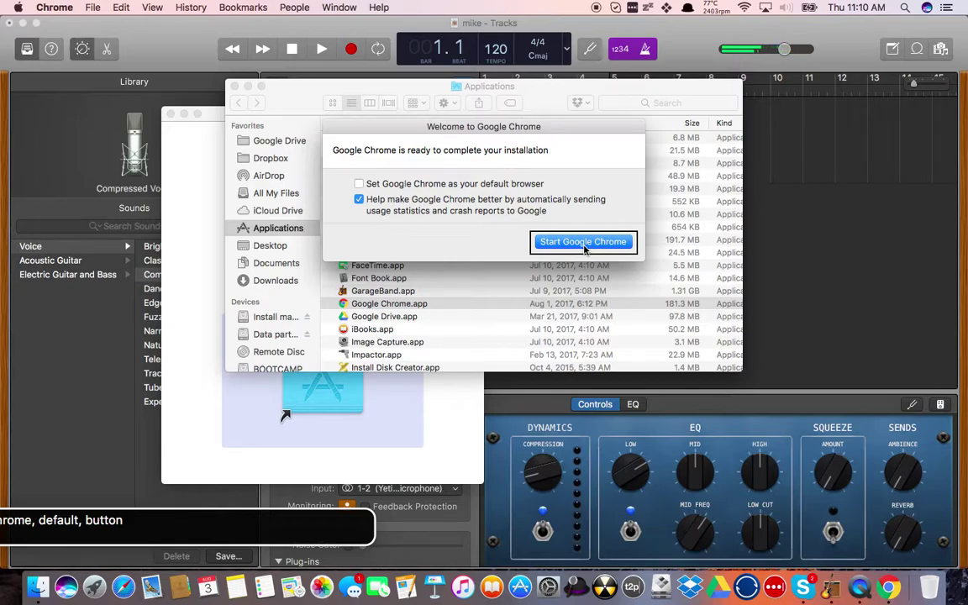
key("space")
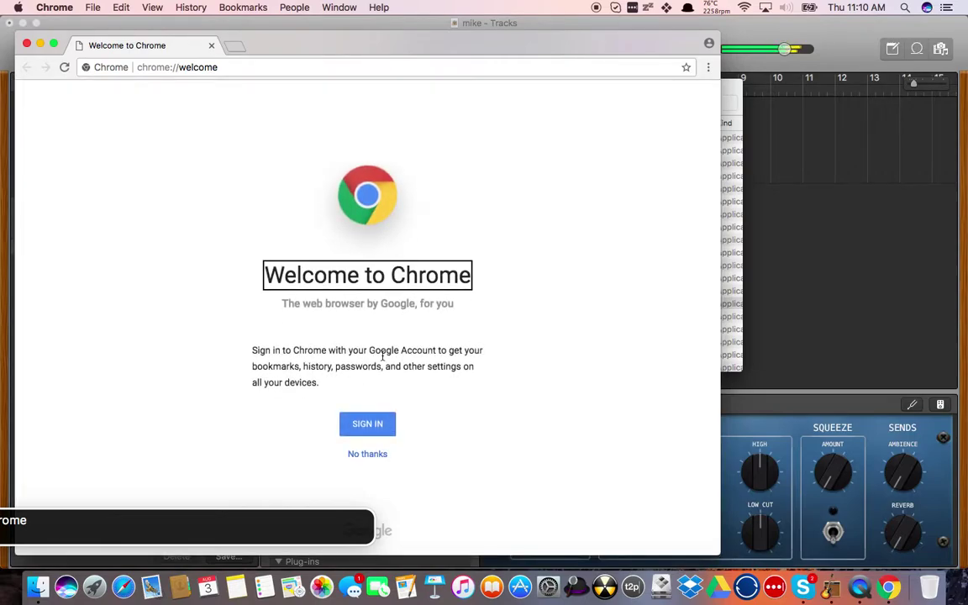
Close the Welcome to Chrome window, return to Finder and close all of its open windows.
key("ctrl+alt+shift+Up")
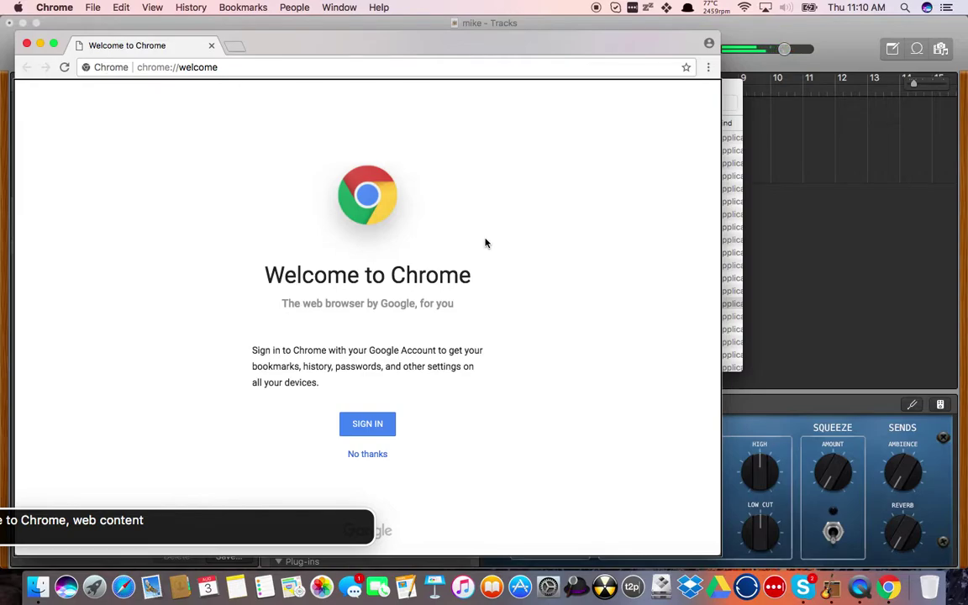
key("super+w")
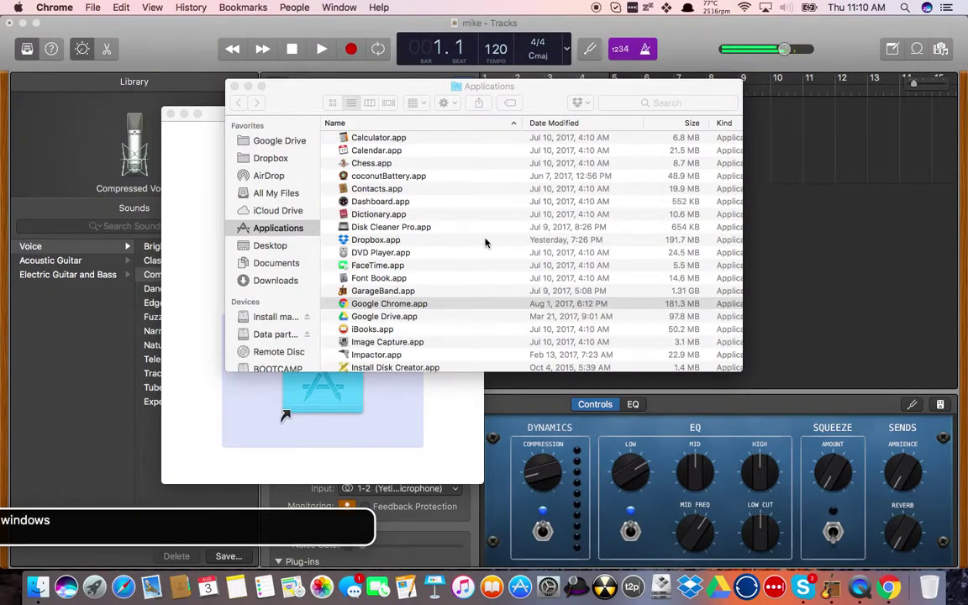
key("super+Tab")
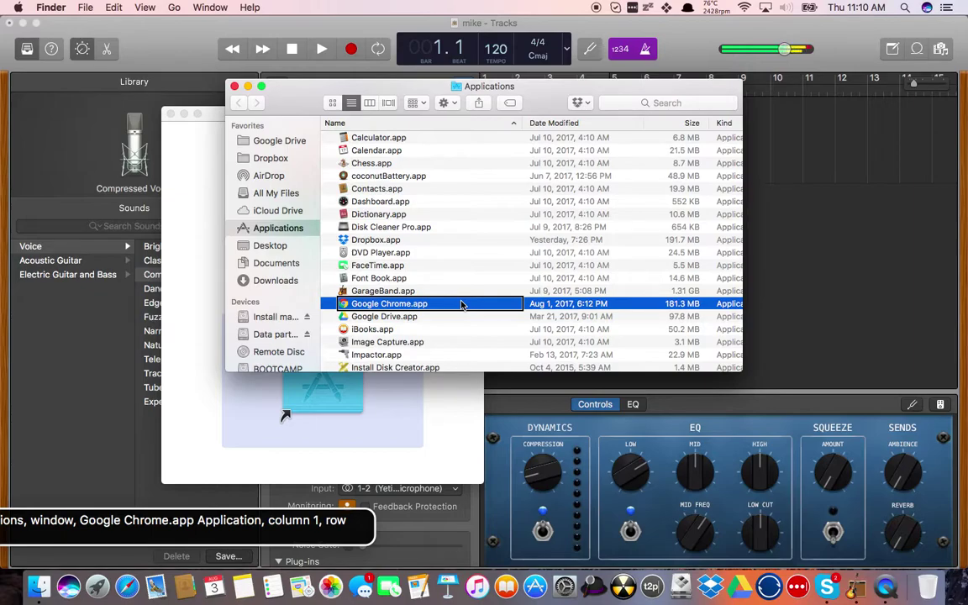
key("super+alt+w")
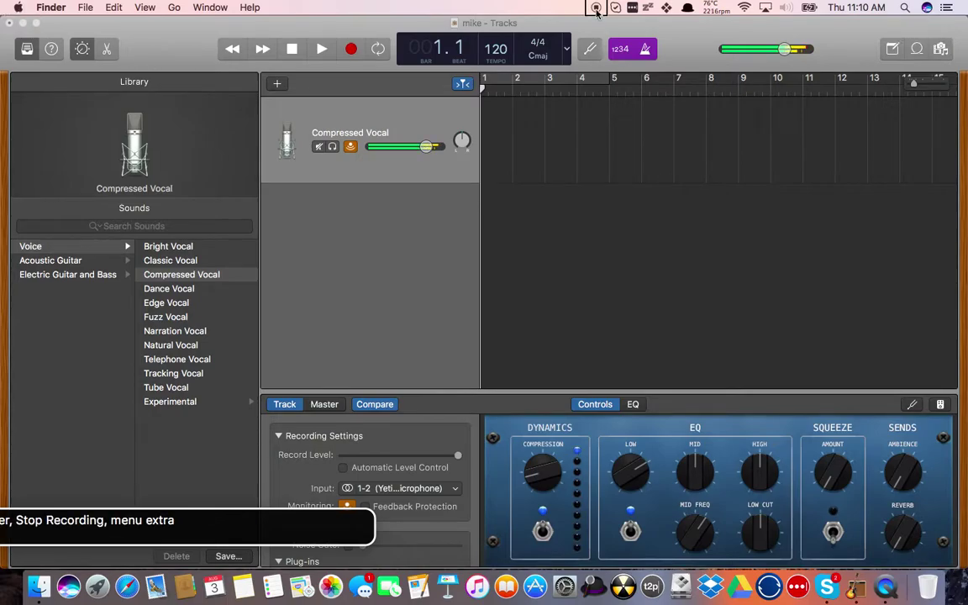
Raise the VoiceOver speech rate to 70%.
key("ctrl+alt+super+Right")
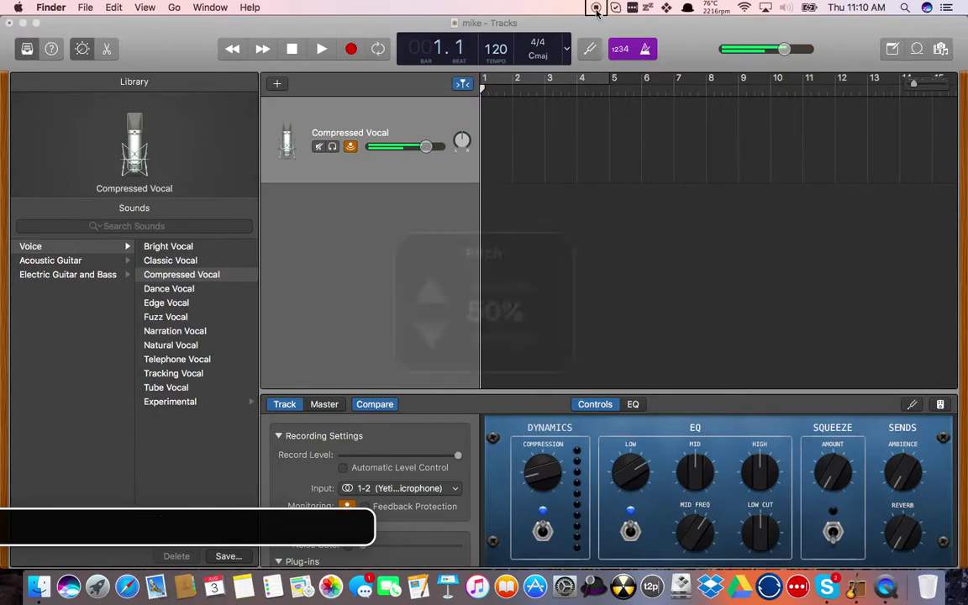
key("ctrl+alt+super+Up")
key("ctrl+alt+super+Up")
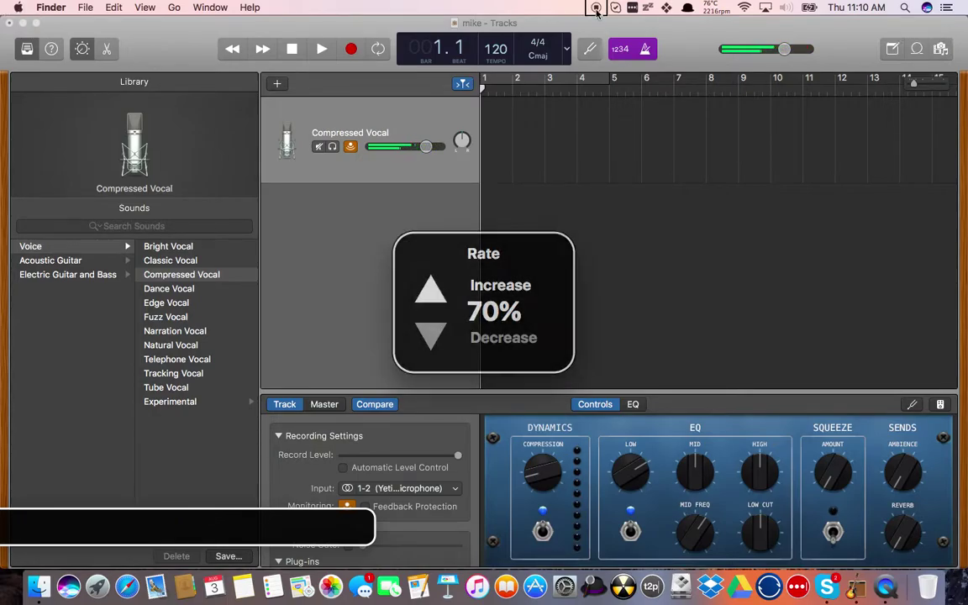